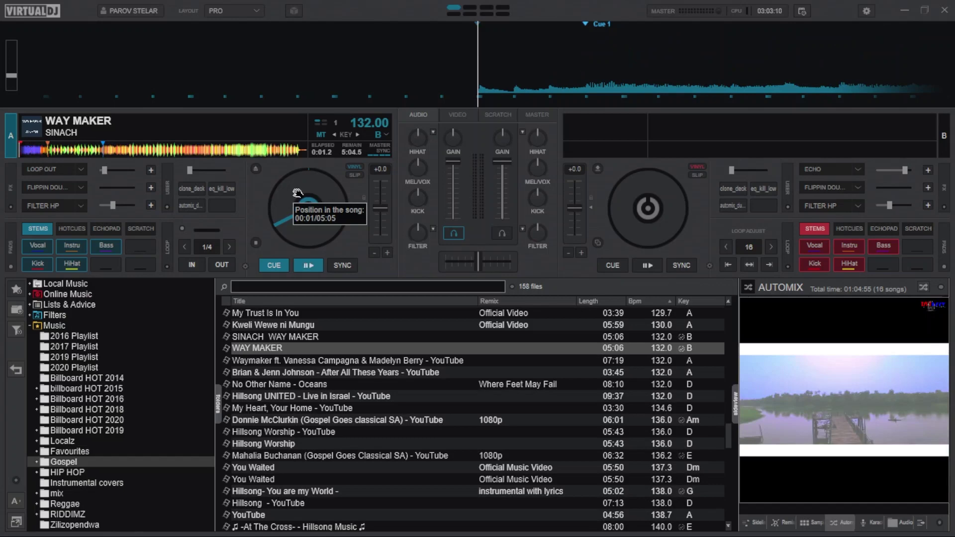
# Step: Change deck A's performance pads to the selectable single-page layout and choose the Stems pad page
pyautogui.click(10, 266)
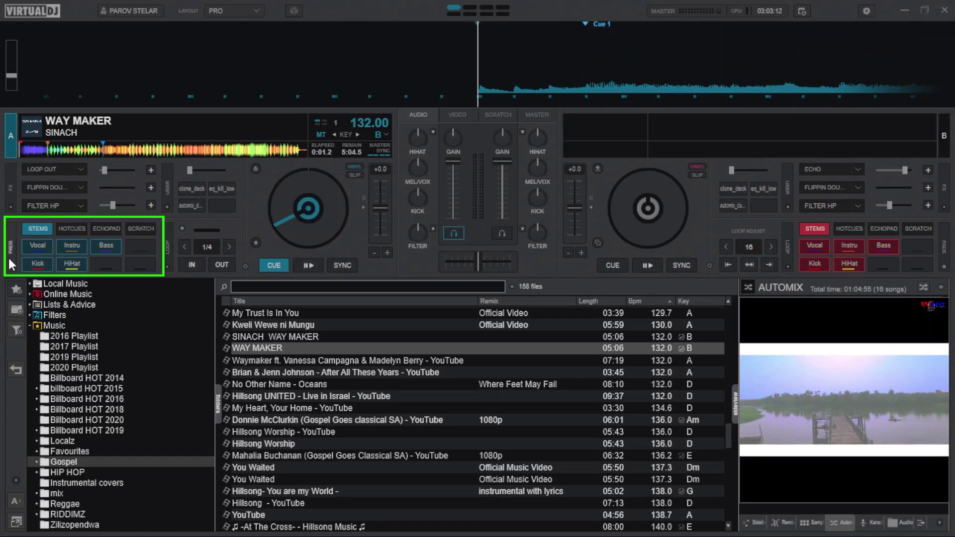
pyautogui.click(9, 260)
pyautogui.click(10, 260)
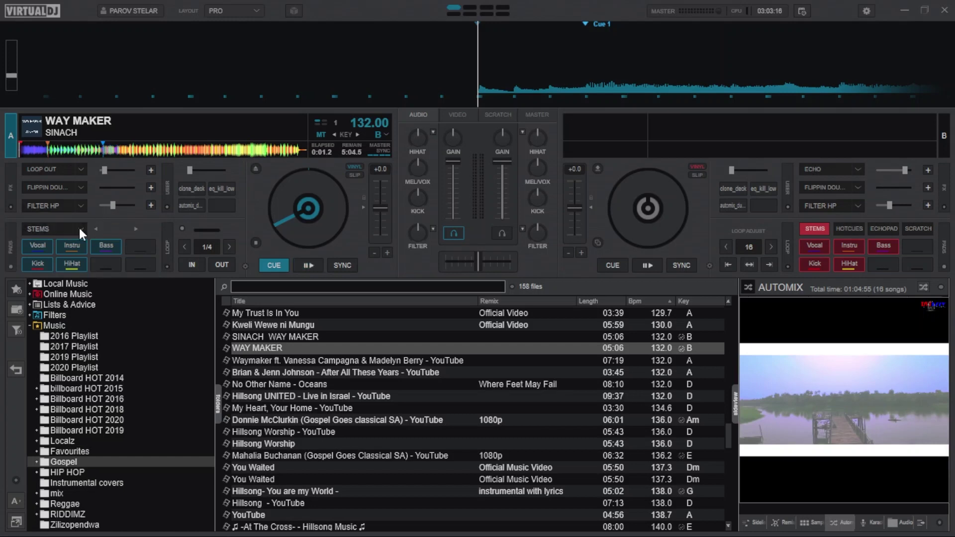
pyautogui.click(79, 228)
pyautogui.click(97, 48)
# Step: Jump WAY MAKER on deck A to Cue 3, play it with all stems, and return to the cue point
pyautogui.press('space')
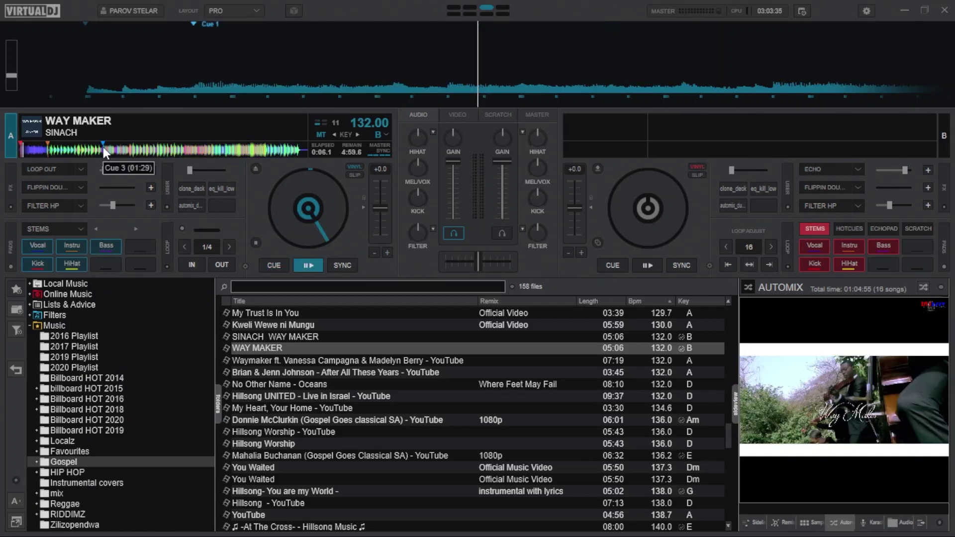
pyautogui.click(103, 148)
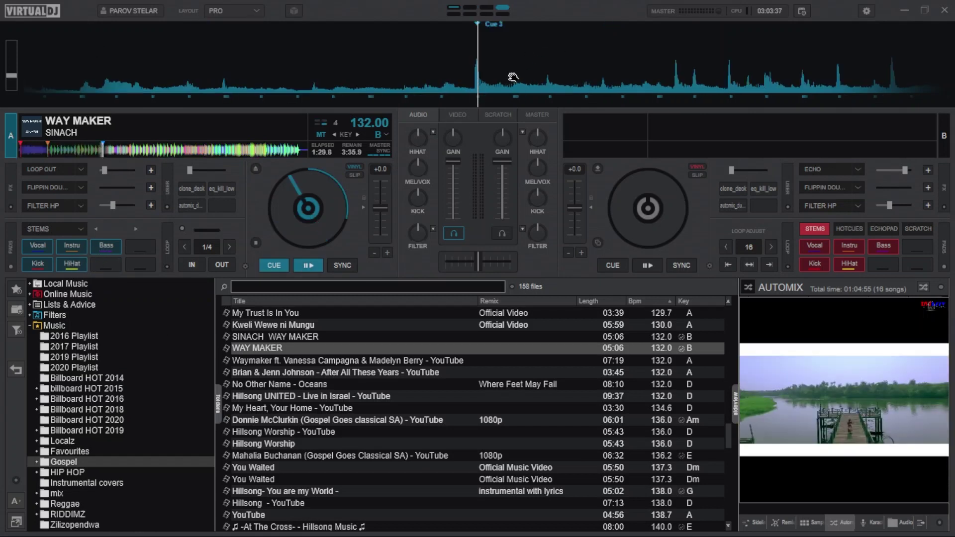
pyautogui.click(305, 264)
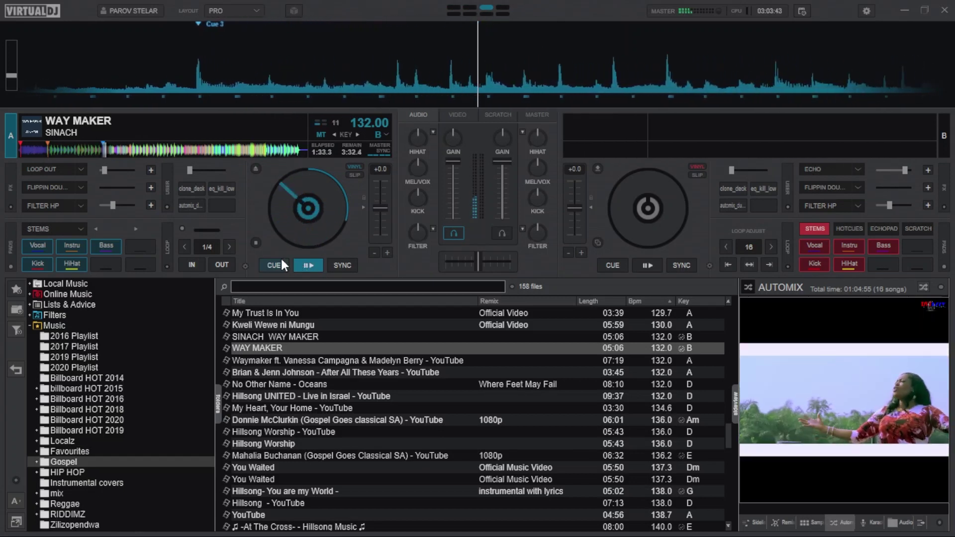
pyautogui.click(281, 261)
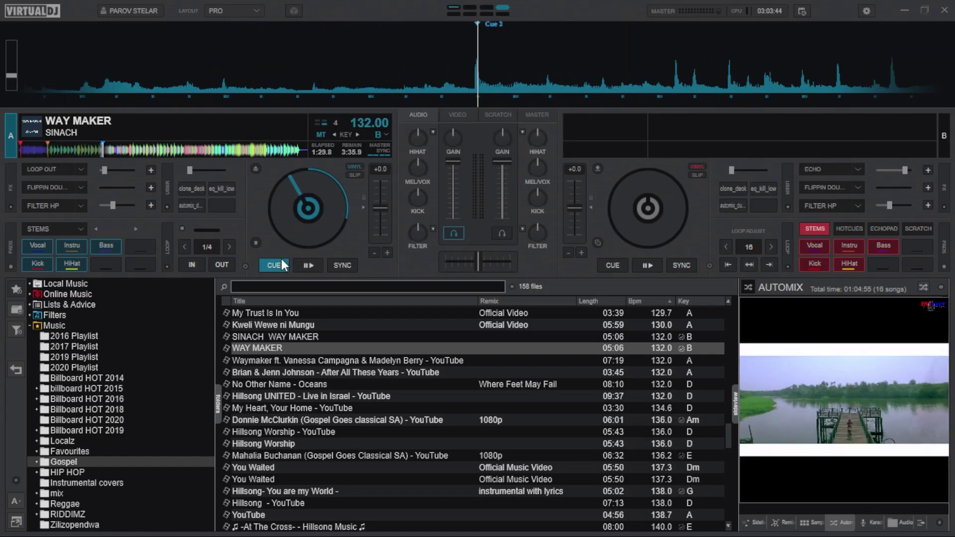
# Step: Mute deck A's Vocal stem, audition the track from Cue 3, and return to the cue point
pyautogui.click(43, 246)
pyautogui.click(308, 266)
pyautogui.click(268, 264)
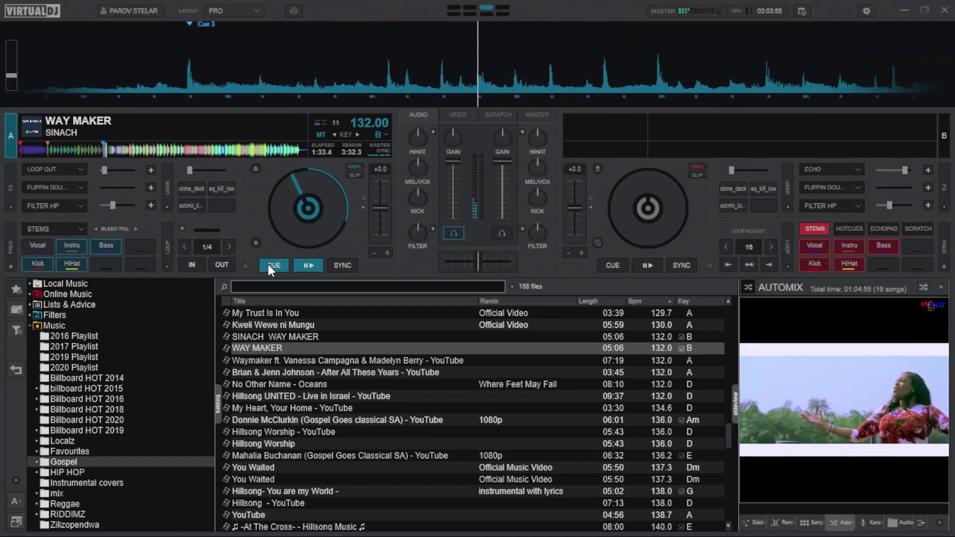
pyautogui.click(267, 262)
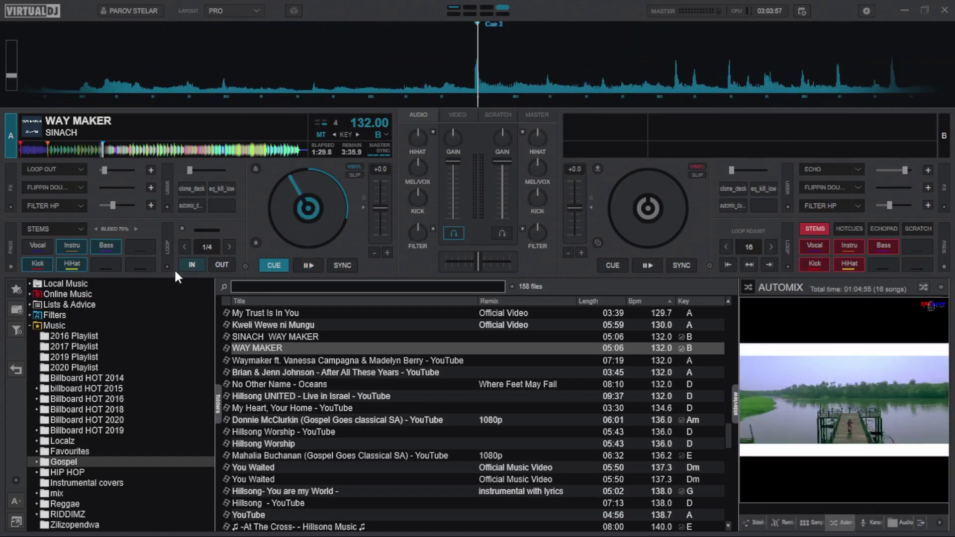
# Step: Restore the Vocal stem and audition deck A from Cue 3 with the Instru stem muted and with the Bass stem muted
pyautogui.click(73, 244)
pyautogui.click(32, 244)
pyautogui.click(274, 267)
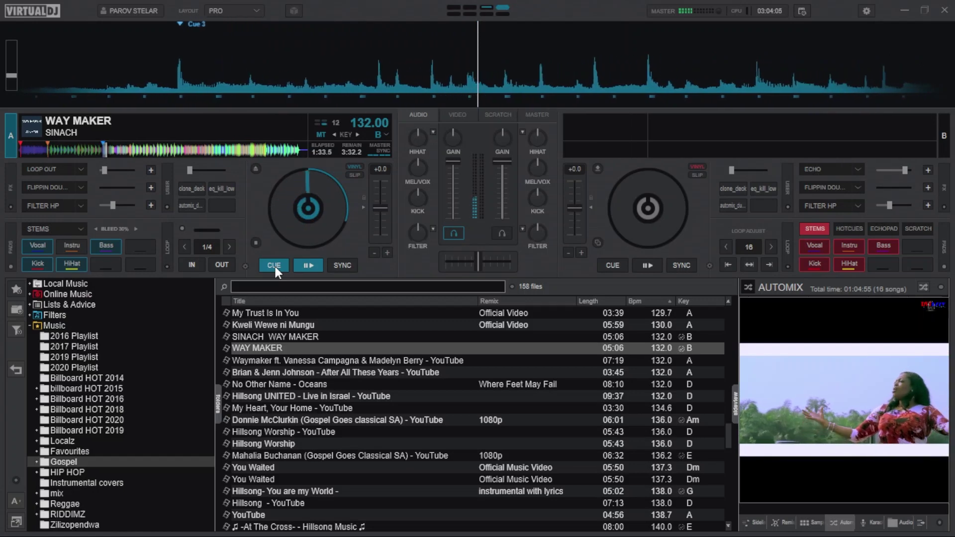
pyautogui.click(273, 264)
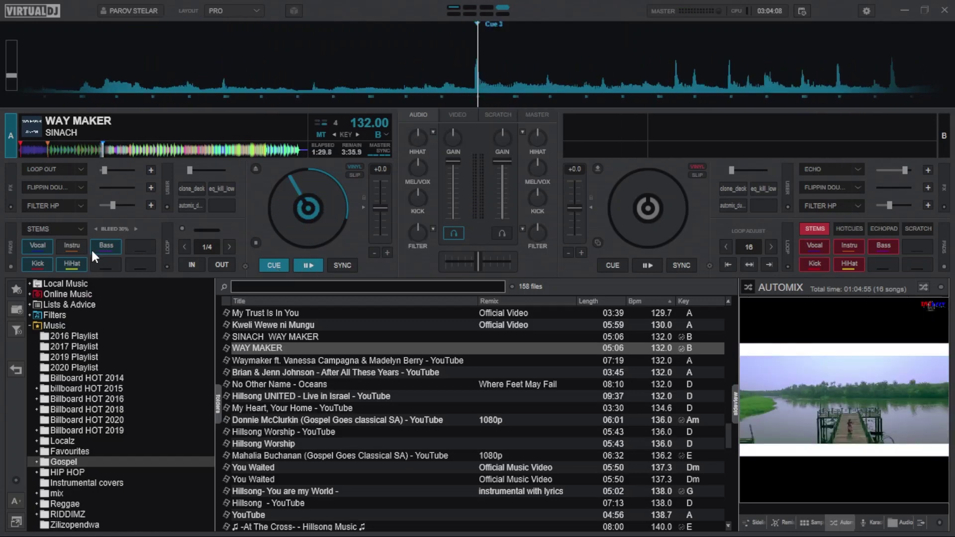
pyautogui.click(278, 264)
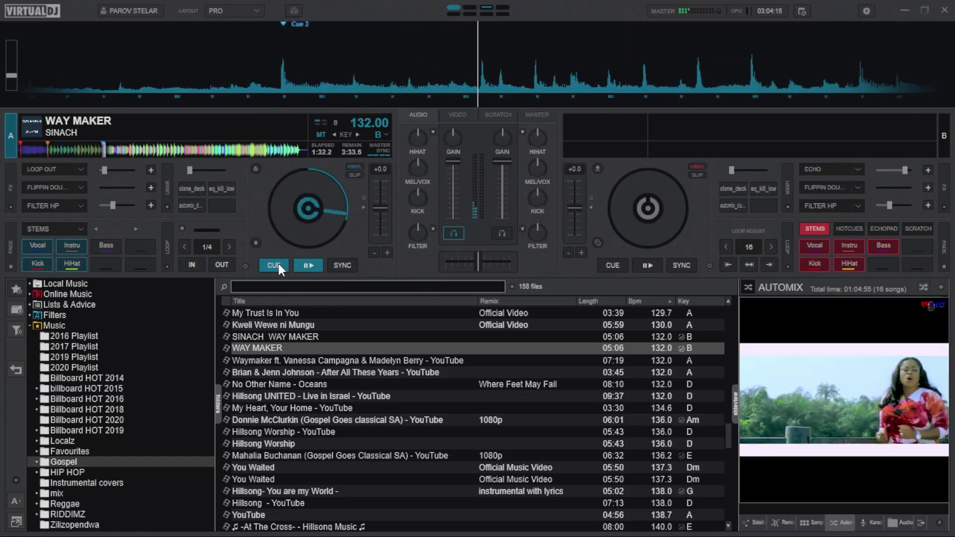
pyautogui.click(278, 264)
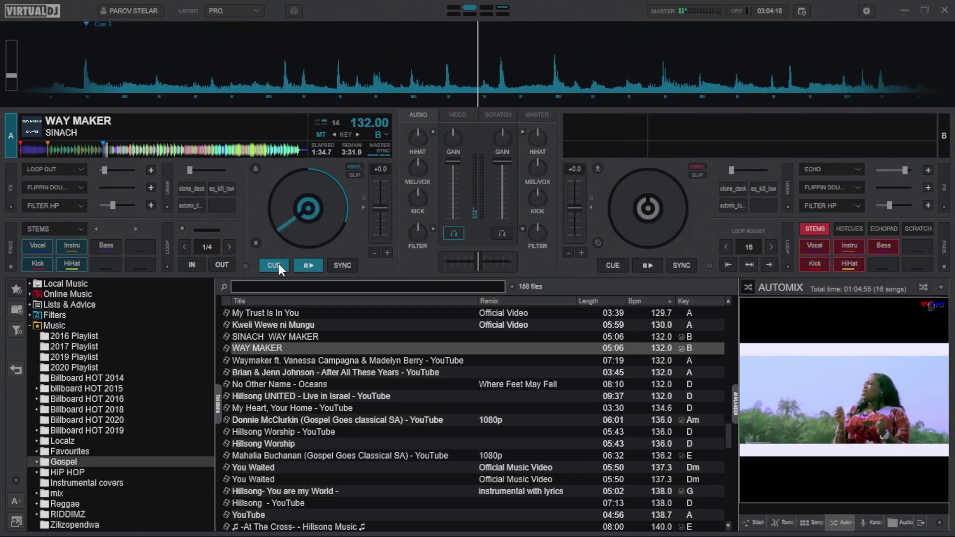
# Step: Compare deck A's playback from Cue 3 with the Kick stem muted and with the HiHat stem muted
pyautogui.click(33, 263)
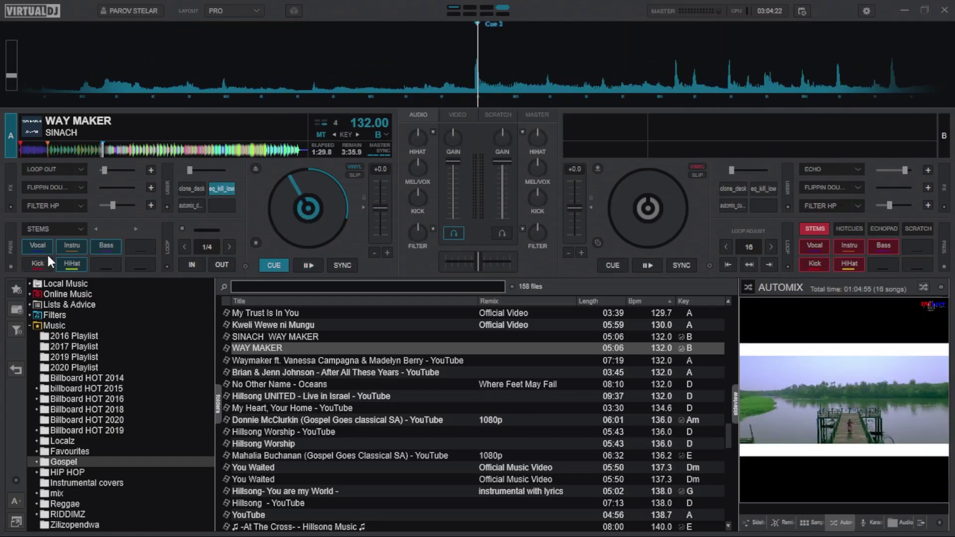
pyautogui.click(282, 264)
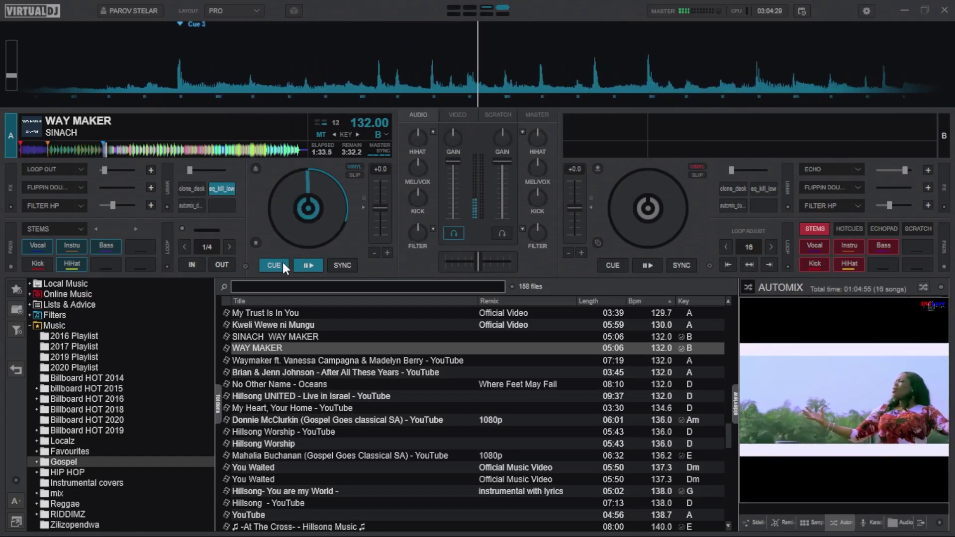
pyautogui.click(282, 261)
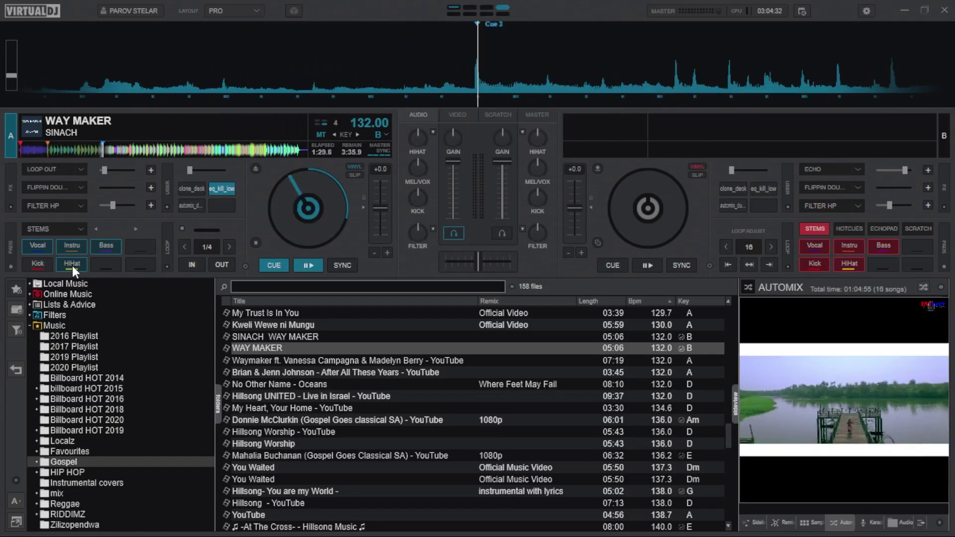
pyautogui.click(50, 264)
pyautogui.click(272, 267)
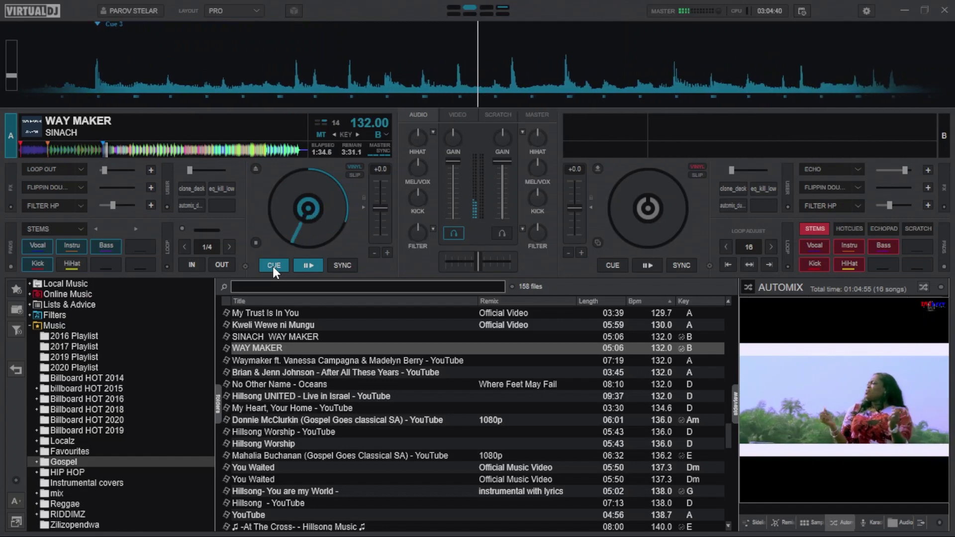
pyautogui.click(272, 266)
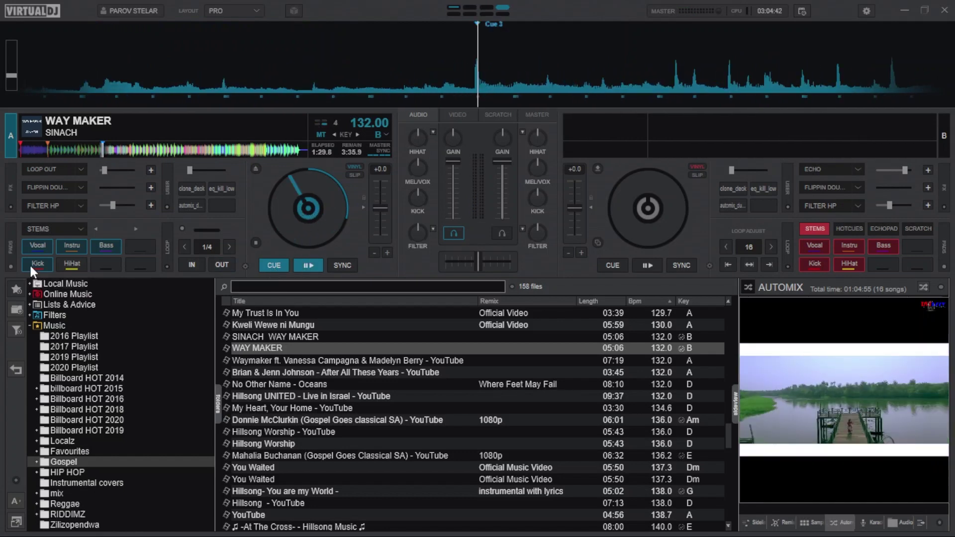
# Step: Restore the HiHat stem and play deck A with all stems for a few seconds before pausing
pyautogui.click(72, 268)
pyautogui.click(308, 265)
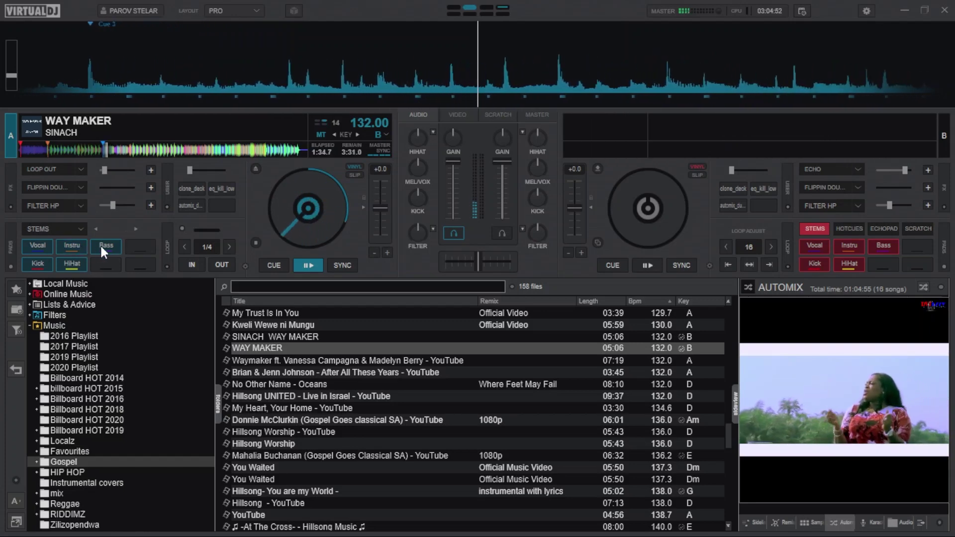
pyautogui.click(312, 267)
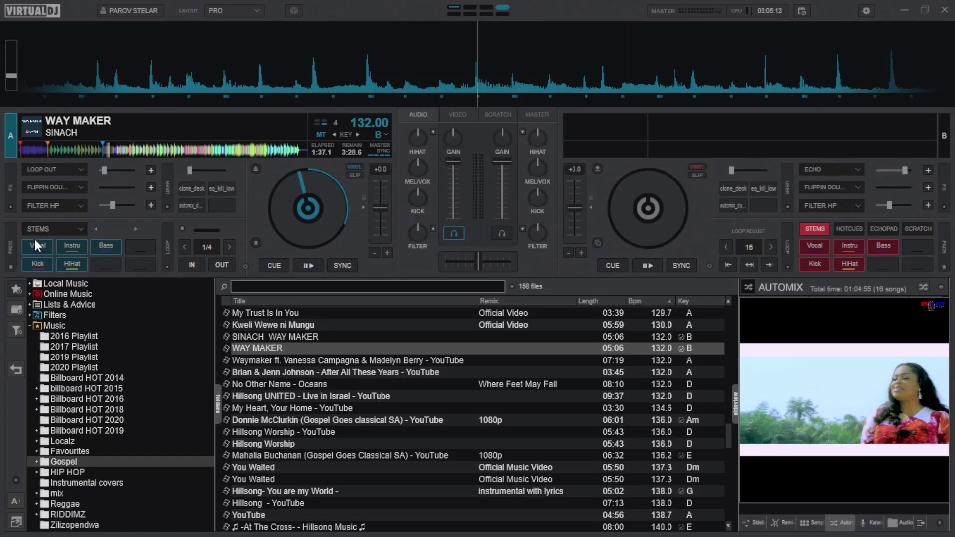
# Step: Mute deck A's Vocal stem with its bleed set to 0% and audition the track from Cue 3
pyautogui.click(46, 243)
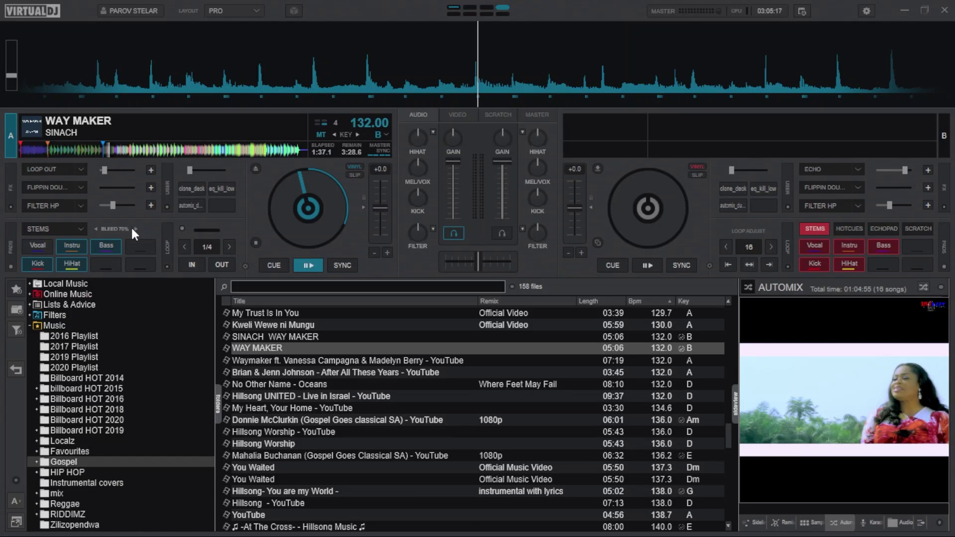
pyautogui.click(96, 228)
pyautogui.click(116, 229)
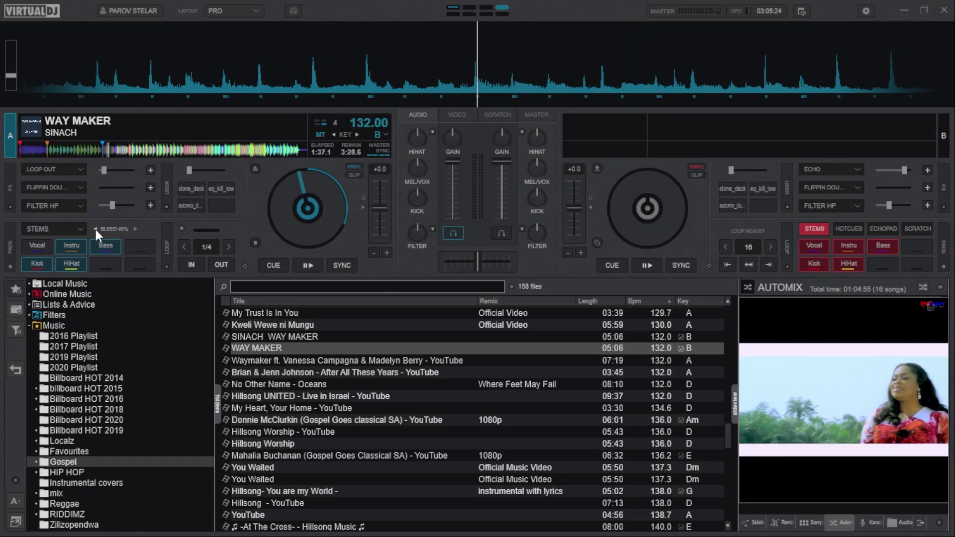
pyautogui.click(299, 264)
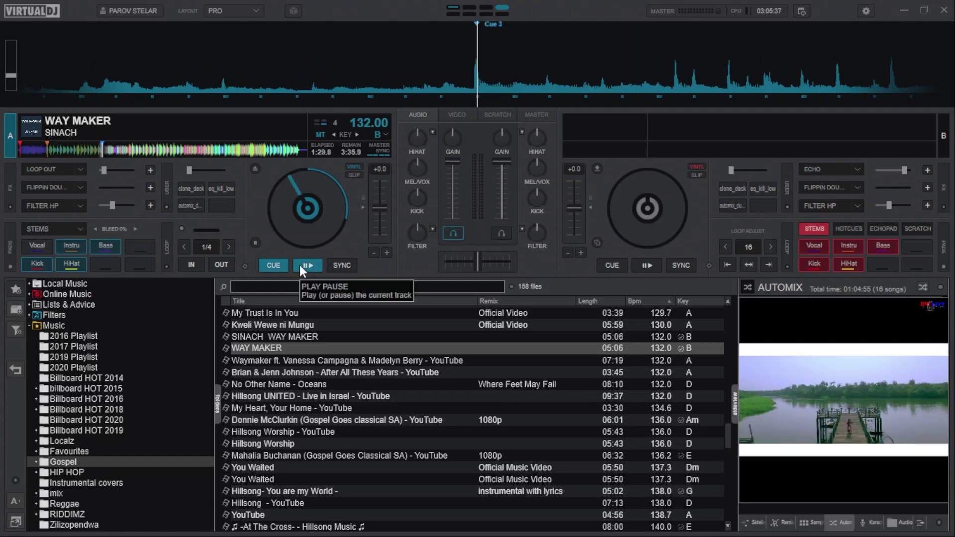
pyautogui.click(274, 267)
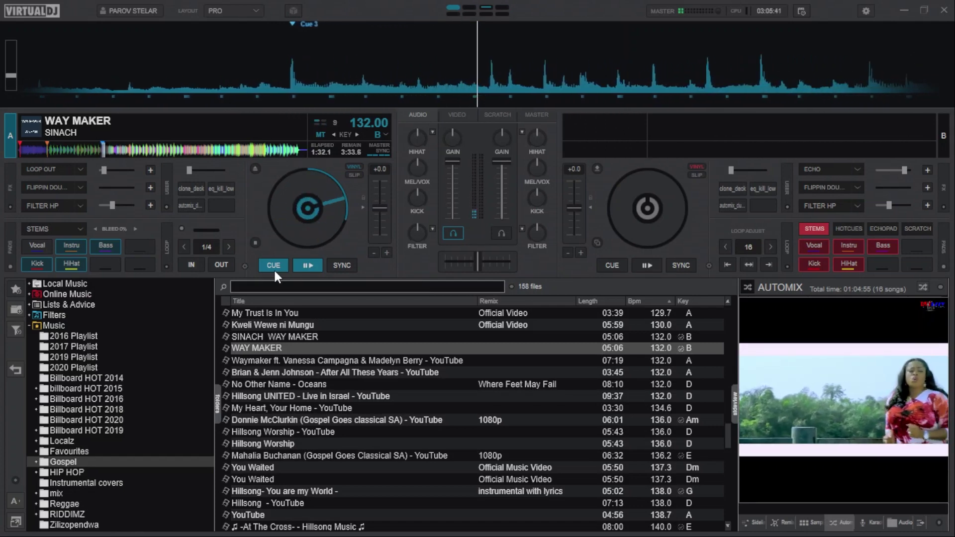
pyautogui.click(274, 266)
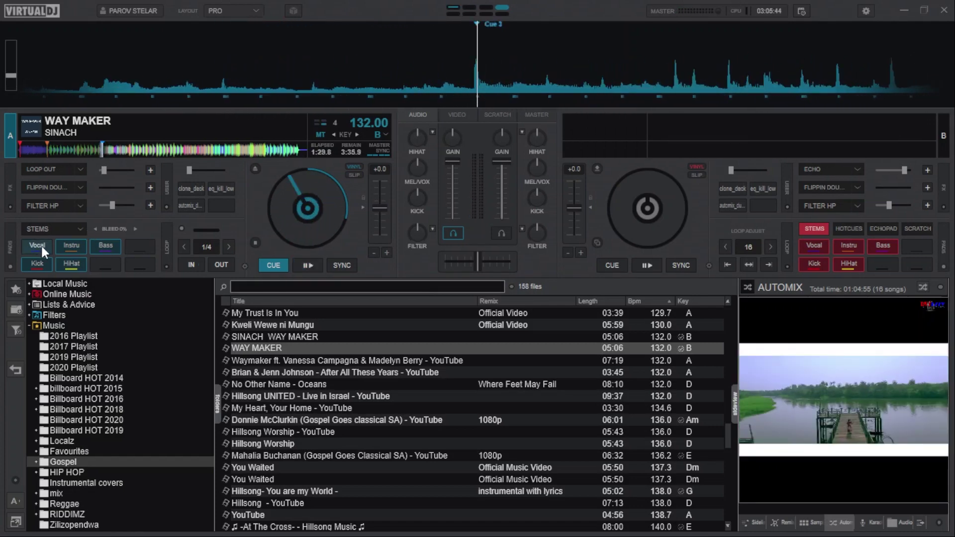
# Step: Raise the muted Vocal stem's bleed to 100% during deck A playback, lower it again, and pause the track
pyautogui.click(305, 267)
pyautogui.click(135, 228)
pyautogui.click(135, 228)
pyautogui.click(136, 228)
pyautogui.click(136, 228)
pyautogui.click(136, 228)
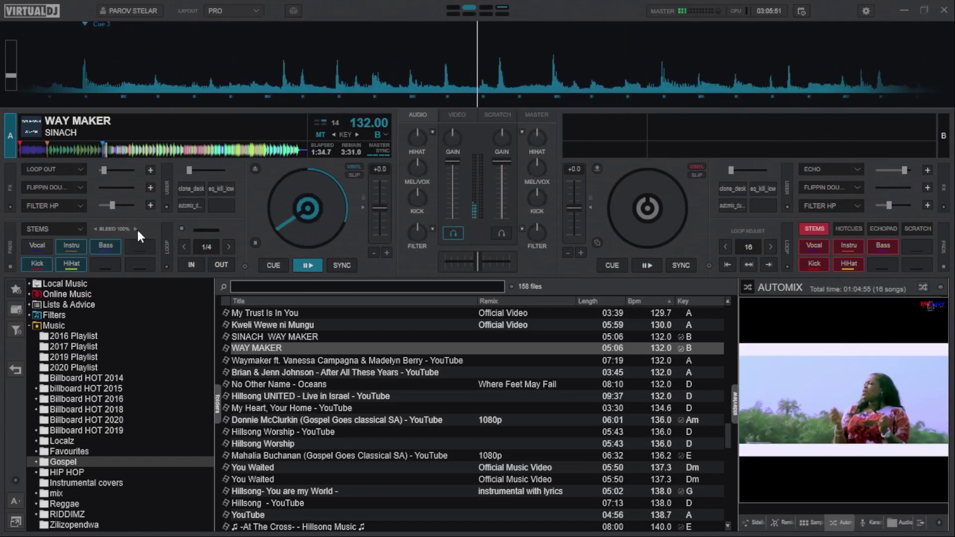
pyautogui.click(94, 228)
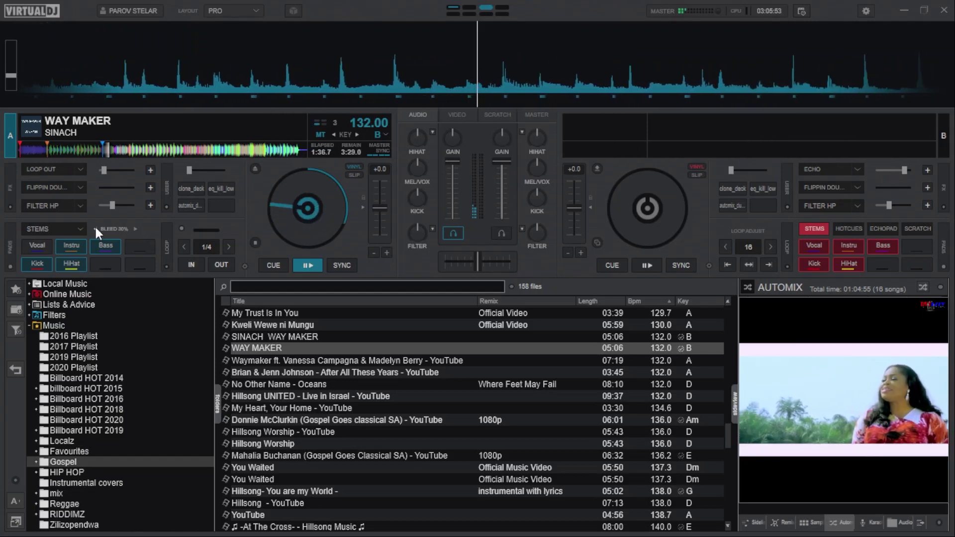
pyautogui.click(312, 265)
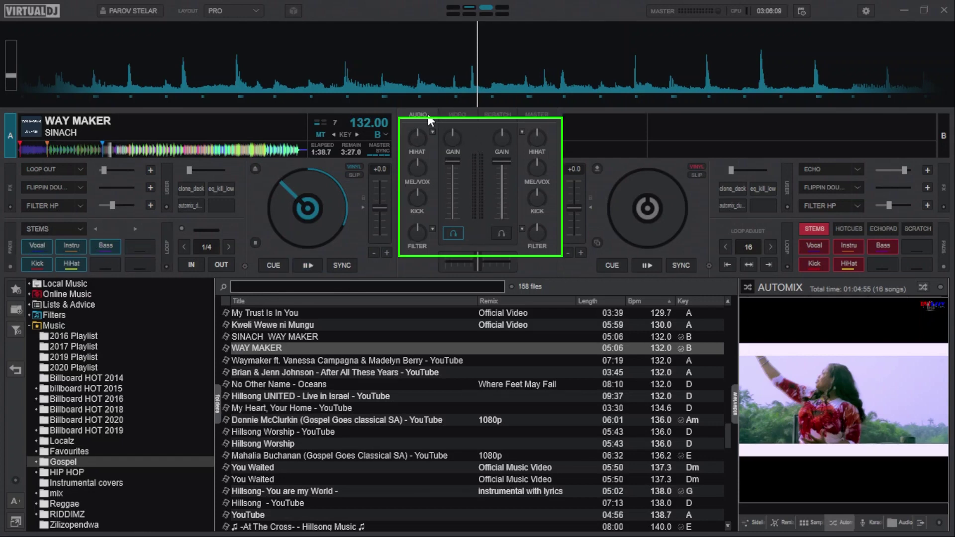
# Step: Set the mixer's advanced EQ mode to Disabled (traditional frequency-only EQs) and accept the equalizer settings
pyautogui.click(416, 139)
pyautogui.click(415, 255)
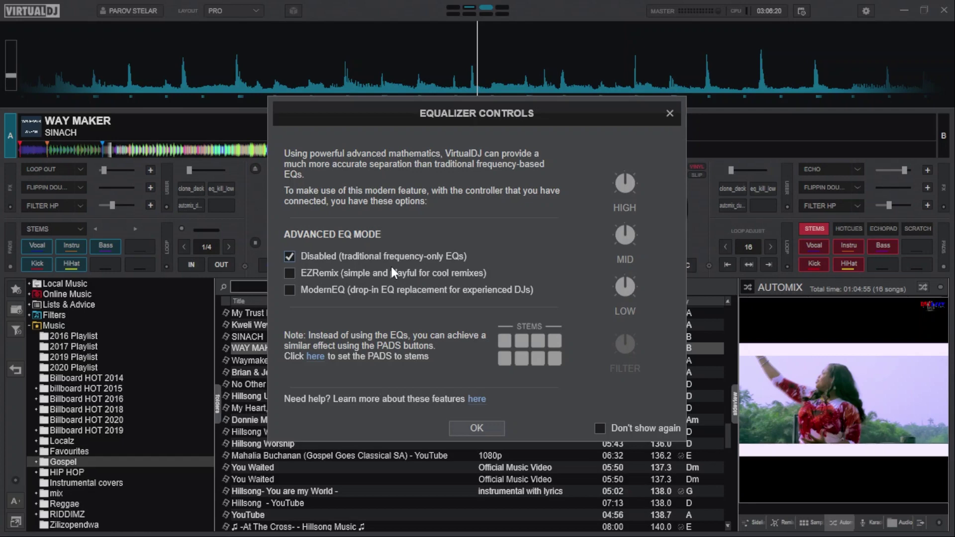
pyautogui.click(470, 430)
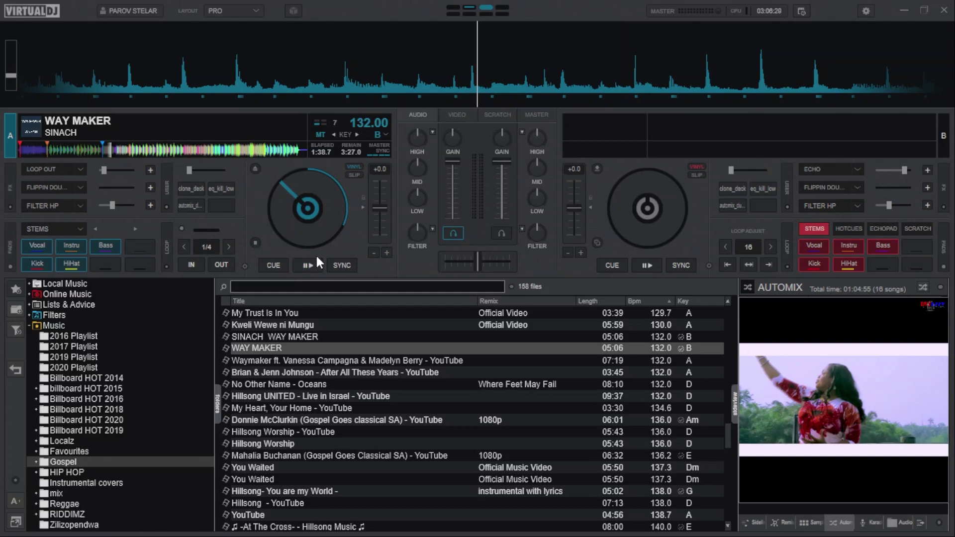
# Step: Play deck A from Cue 3 and turn its HIGH equalizer all the way down
pyautogui.press('3')
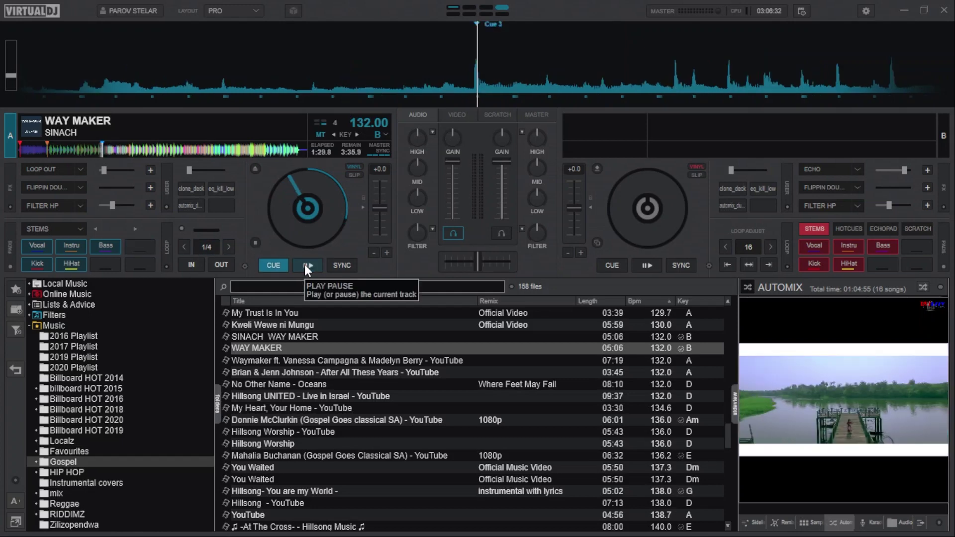
pyautogui.click(305, 264)
pyautogui.moveTo(412, 134); pyautogui.dragTo(390, 248)
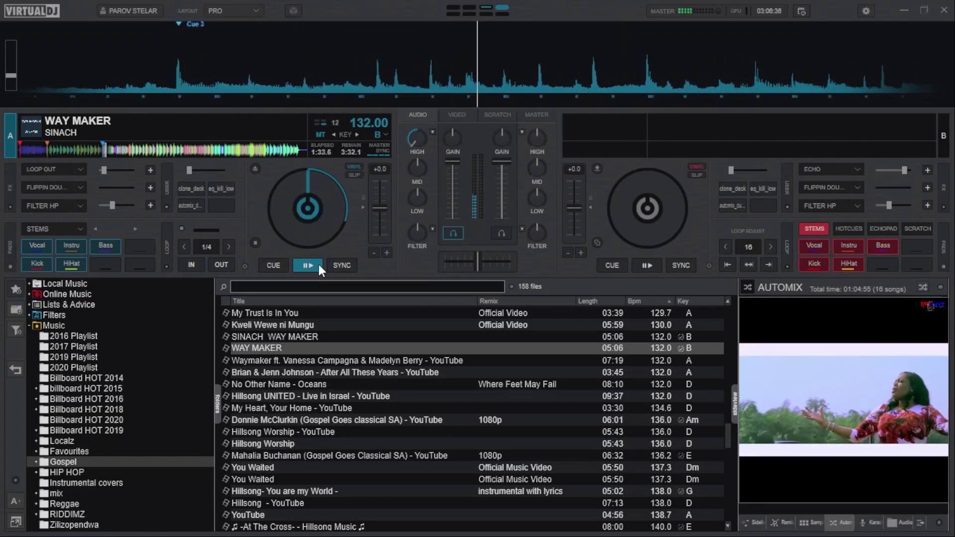
# Step: Boost deck A's HIGH equalizer, listen to the effect, and return the track to Cue 3
pyautogui.moveTo(411, 144); pyautogui.dragTo(450, 55)
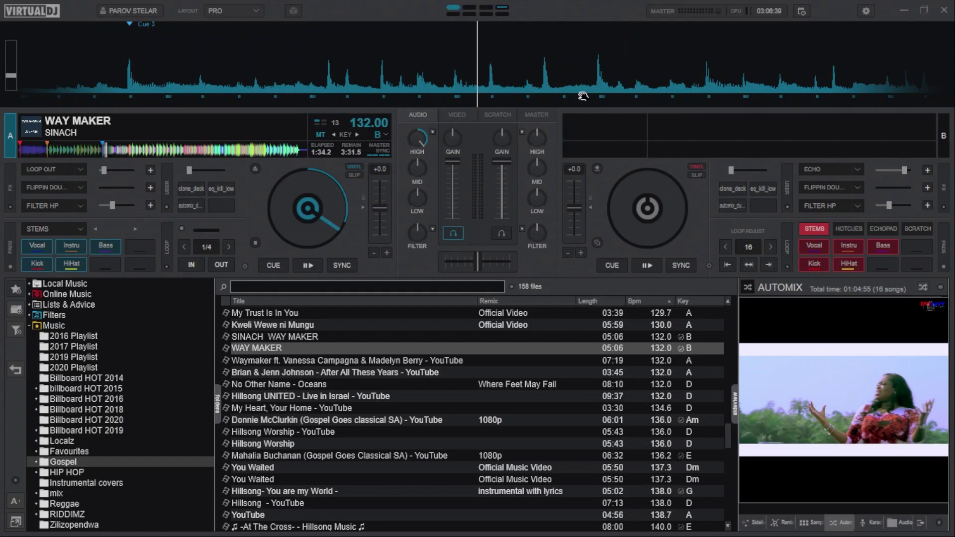
pyautogui.click(305, 265)
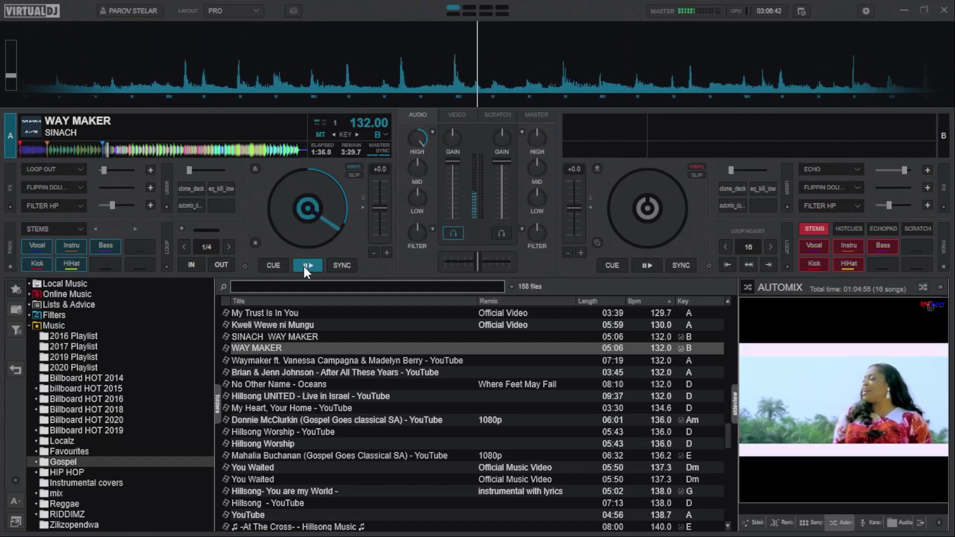
pyautogui.click(303, 264)
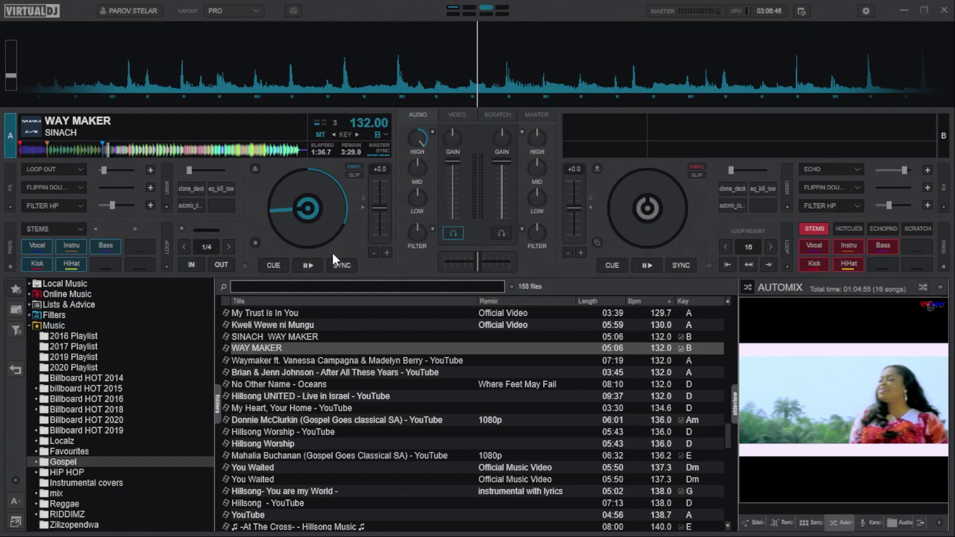
pyautogui.press('3')
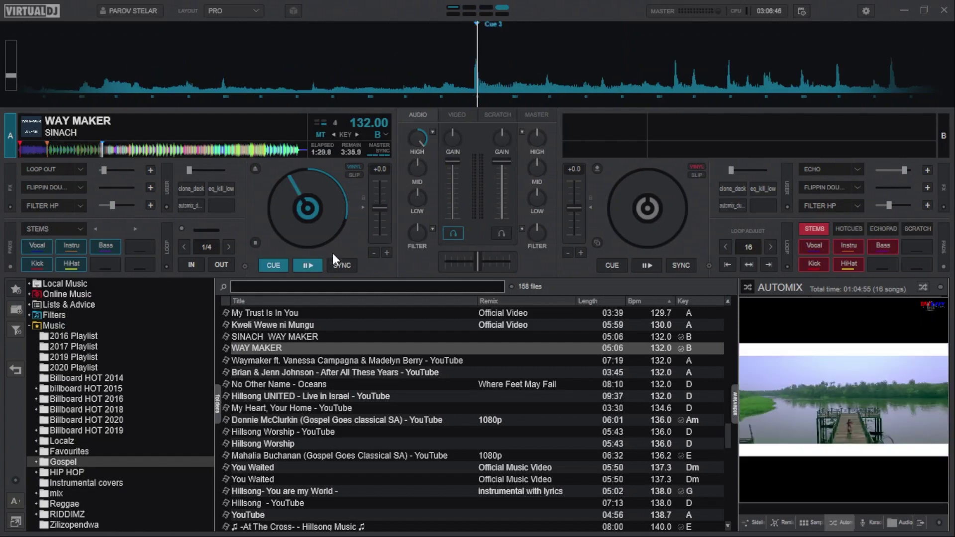
# Step: Play deck A from Cue 3 with HIGH boosted and MID and LOW turned all the way down, and pause the track
pyautogui.doubleClick(416, 138)
pyautogui.click(307, 265)
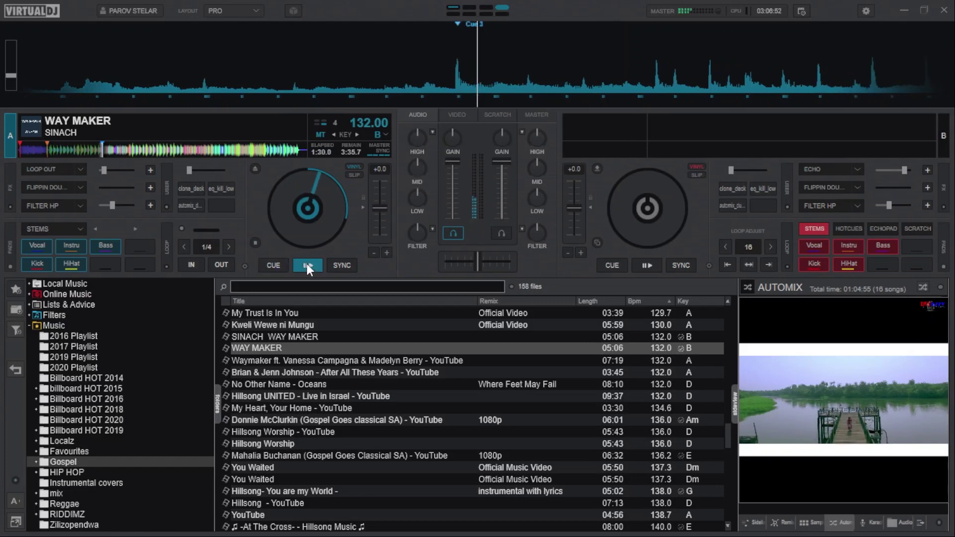
pyautogui.moveTo(419, 162); pyautogui.dragTo(406, 258)
pyautogui.moveTo(420, 192); pyautogui.dragTo(408, 262)
pyautogui.click(313, 264)
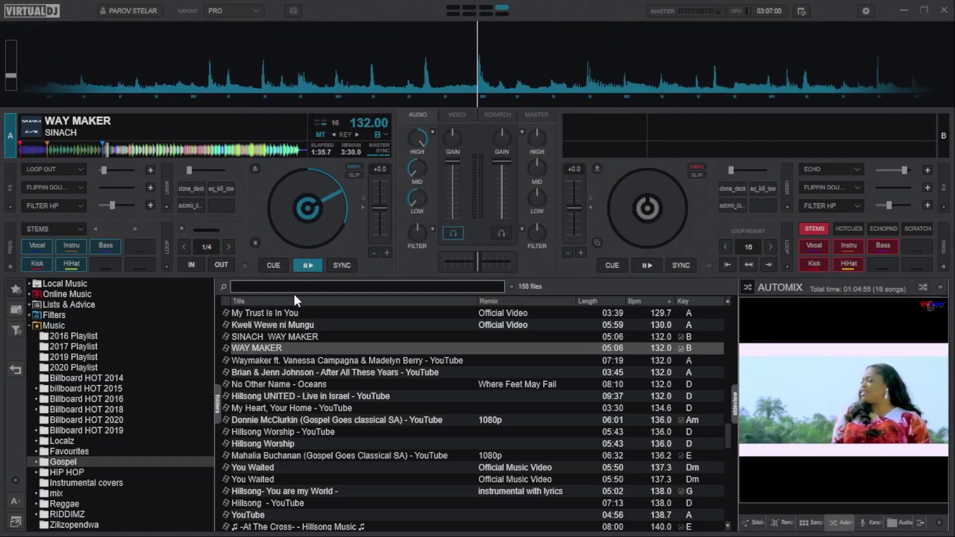
pyautogui.click(304, 265)
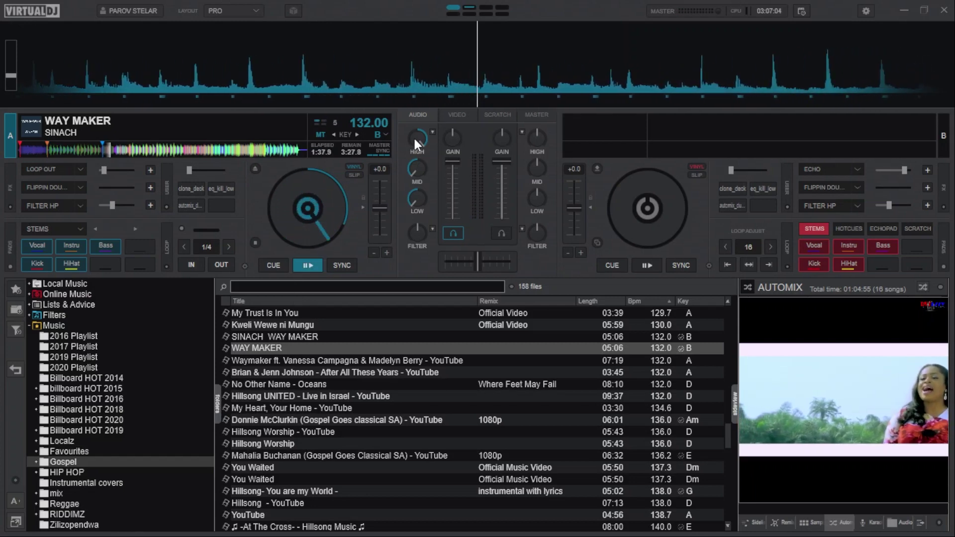
# Step: Reset deck A's equalizer knobs and set the advanced EQ mode to EZRemix (simple and playful for cool remixes)
pyautogui.doubleClick(416, 163)
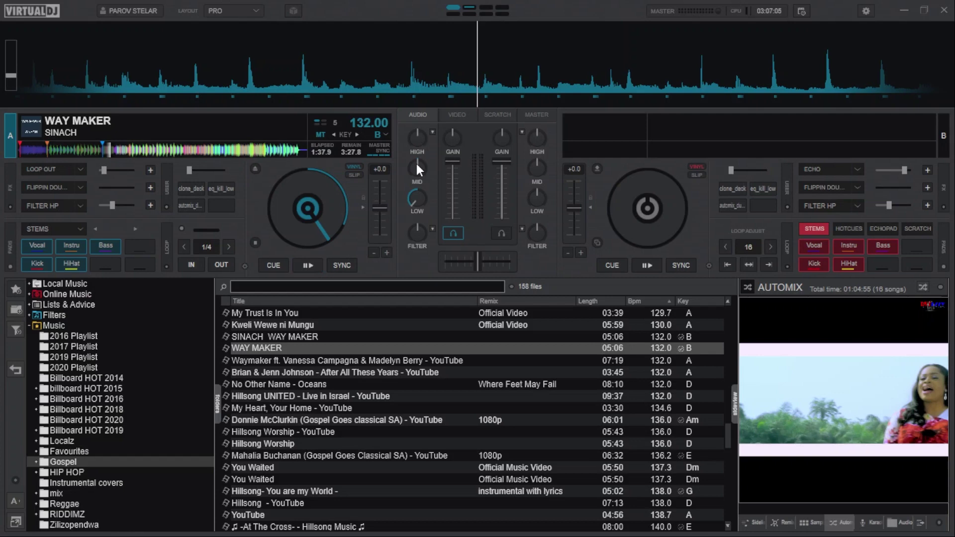
pyautogui.doubleClick(416, 200)
pyautogui.click(433, 132)
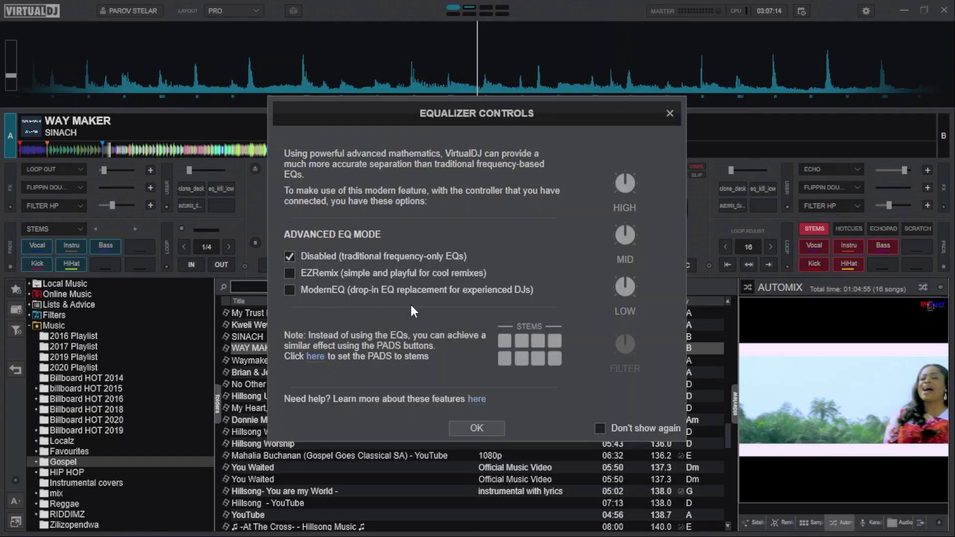
pyautogui.click(305, 273)
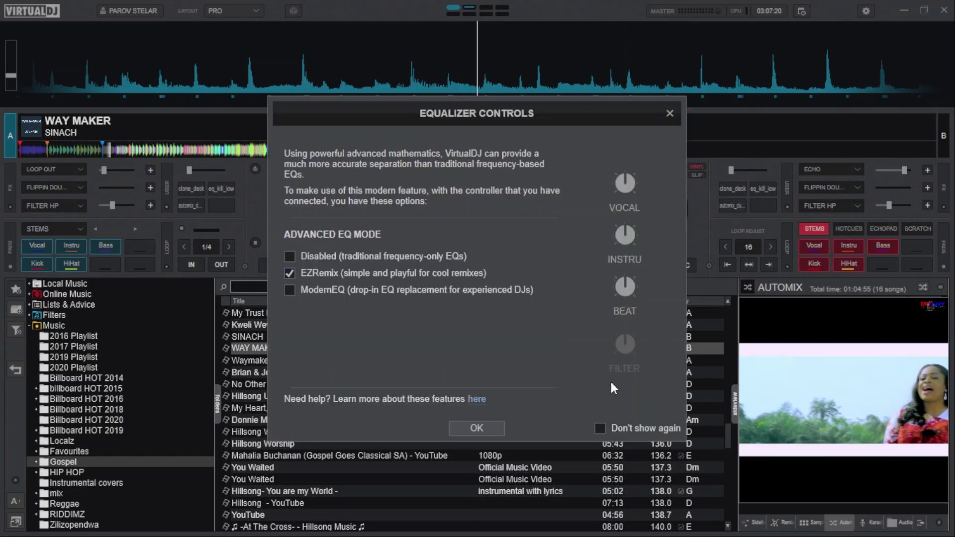
pyautogui.click(493, 427)
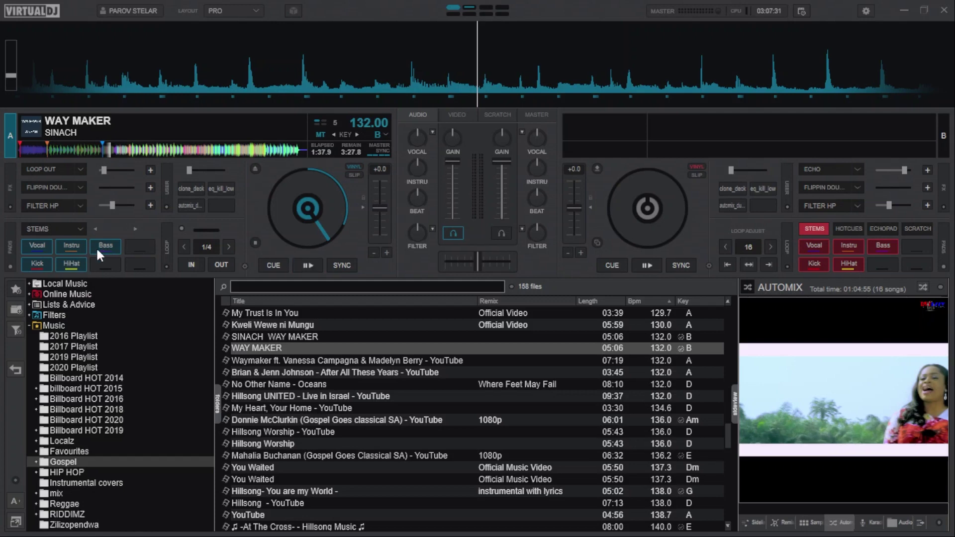
# Step: Play deck A with its VOCAL knob turned fully up, return the track to Cue 3, and reset the knob
pyautogui.click(306, 266)
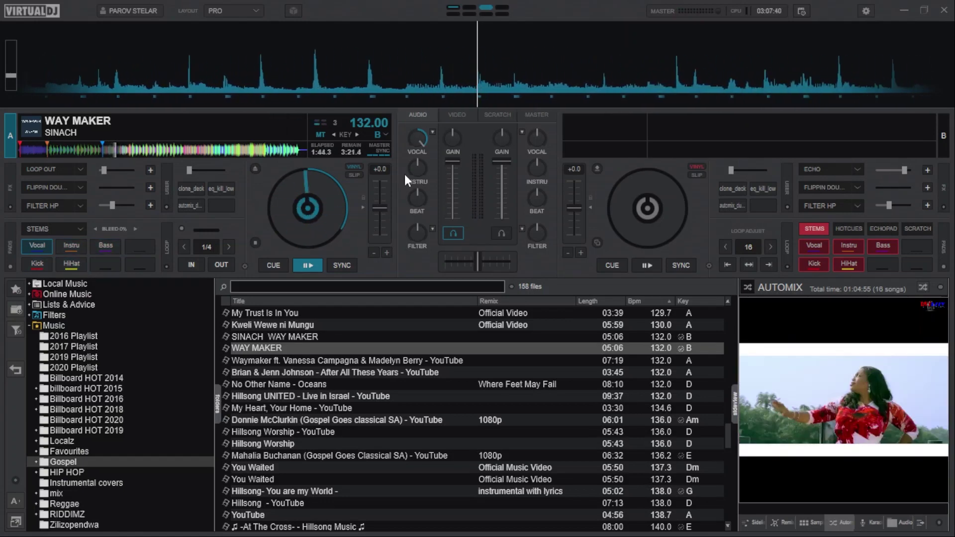
pyautogui.click(311, 264)
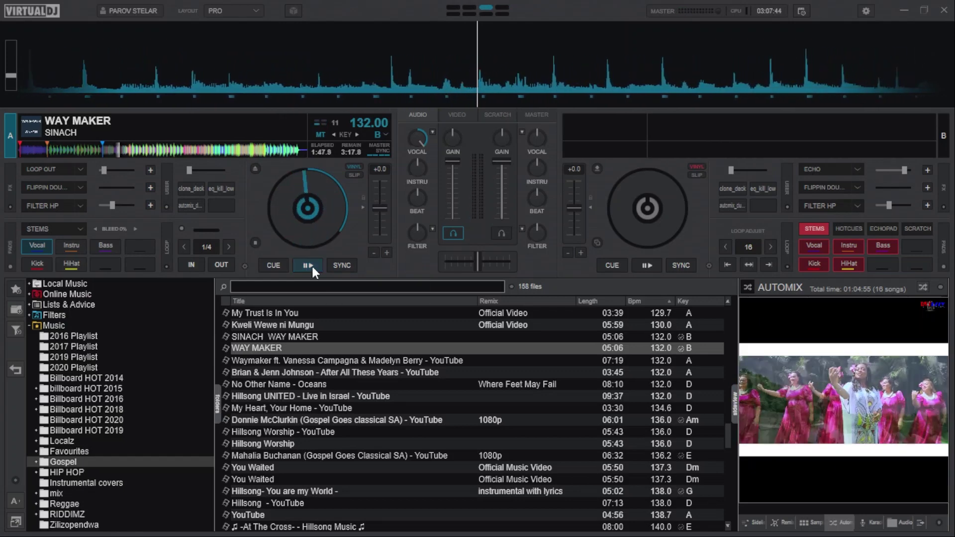
pyautogui.press('c')
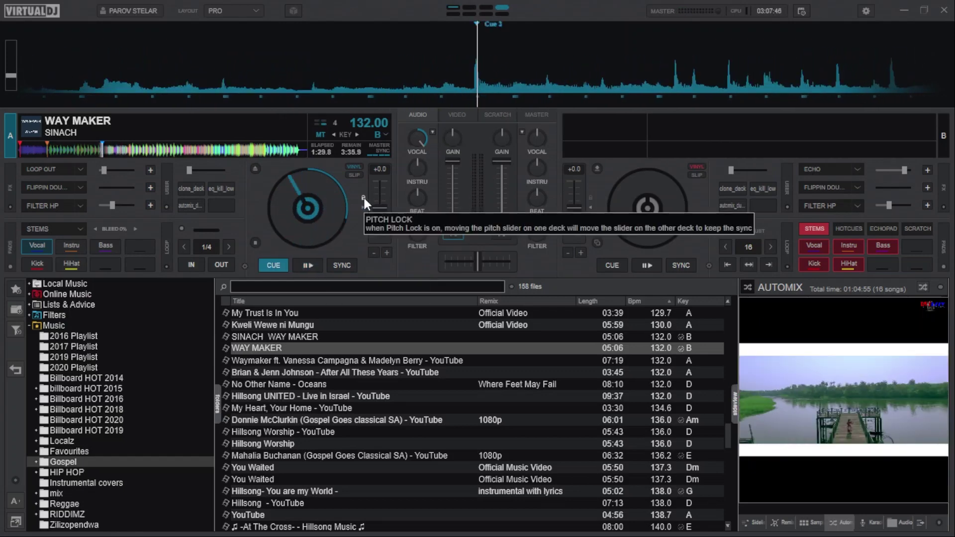
pyautogui.doubleClick(418, 141)
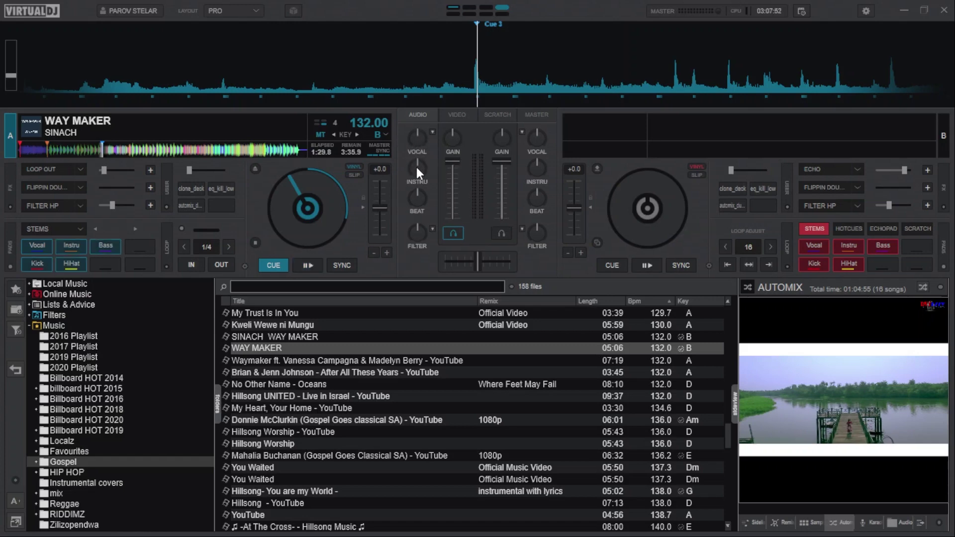
# Step: Play deck A from Cue 3 with INSTRU turned fully up, reset the knob, and return the track to Cue 3
pyautogui.click(307, 265)
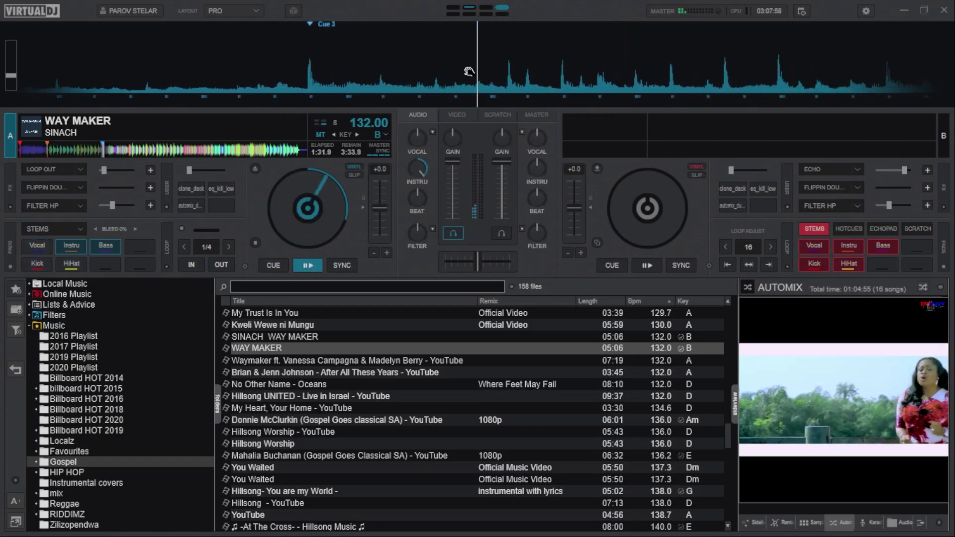
pyautogui.click(313, 263)
pyautogui.doubleClick(417, 171)
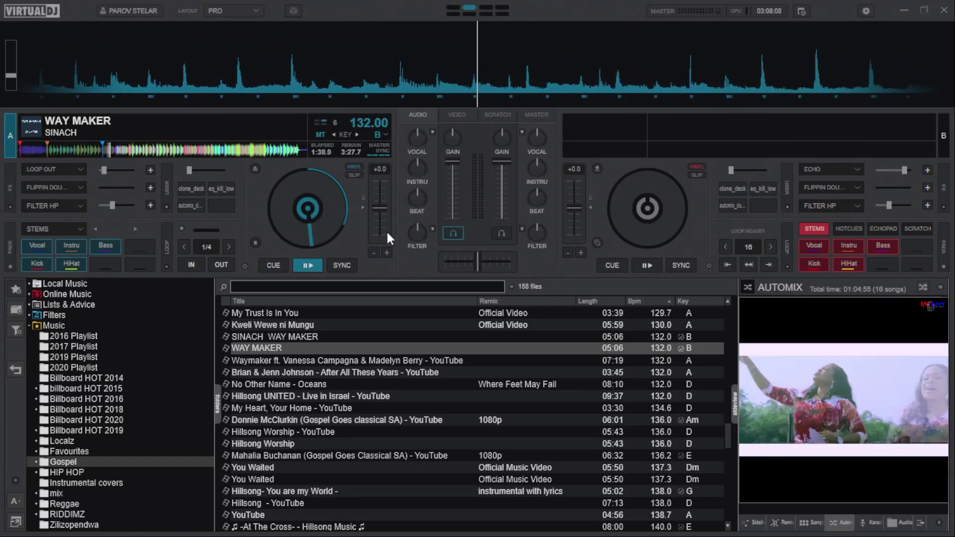
pyautogui.press('3')
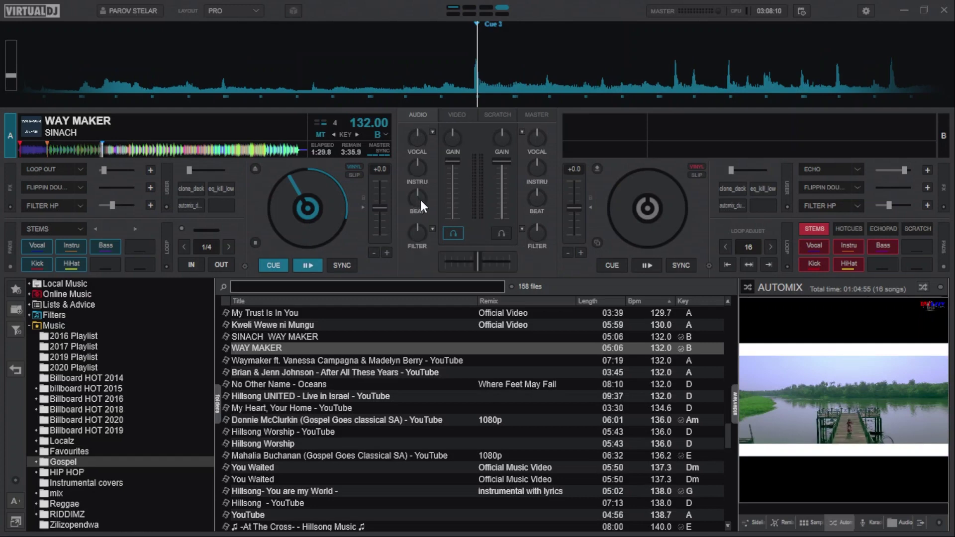
# Step: Play deck A from Cue 3 with BEAT raised to 100%, replay with BEAT back at neutral, and pause the track
pyautogui.click(312, 267)
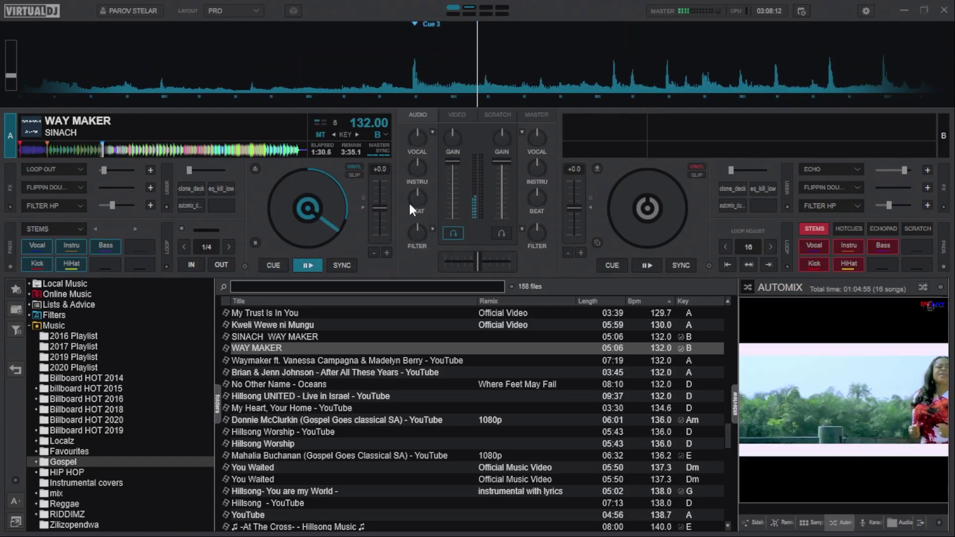
pyautogui.moveTo(418, 195); pyautogui.dragTo(462, 85)
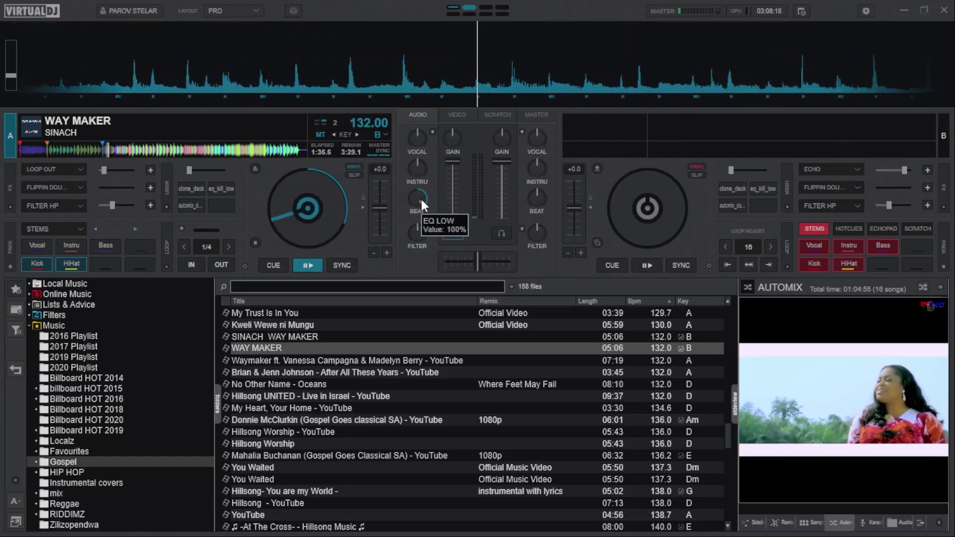
pyautogui.click(313, 265)
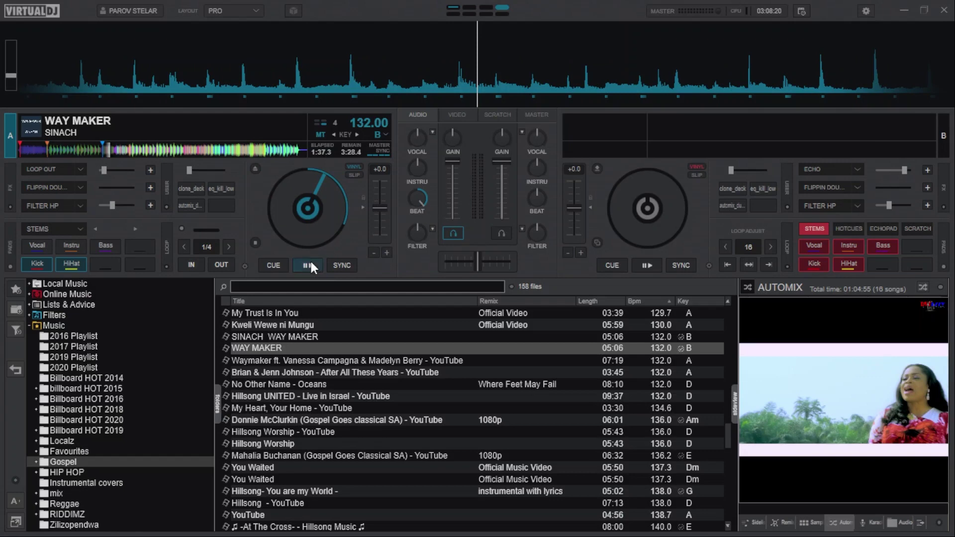
pyautogui.click(314, 264)
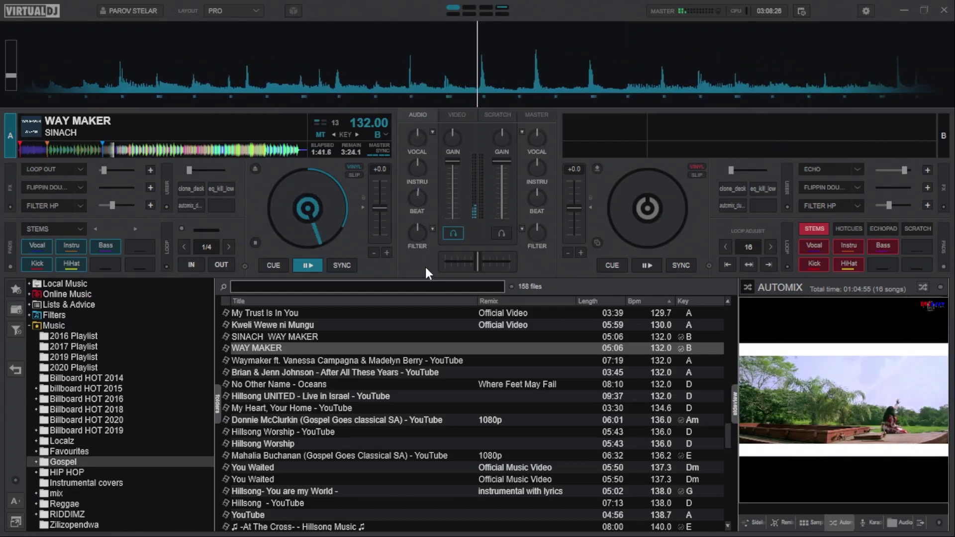
pyautogui.click(305, 264)
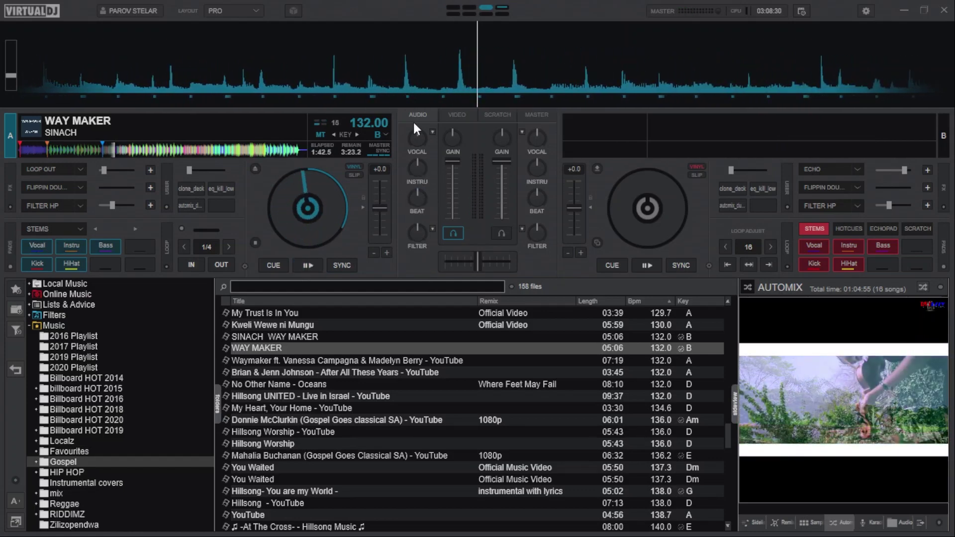
# Step: Play deck A with VOCAL turned all the way down, pause the track, and reset the knob
pyautogui.click(312, 264)
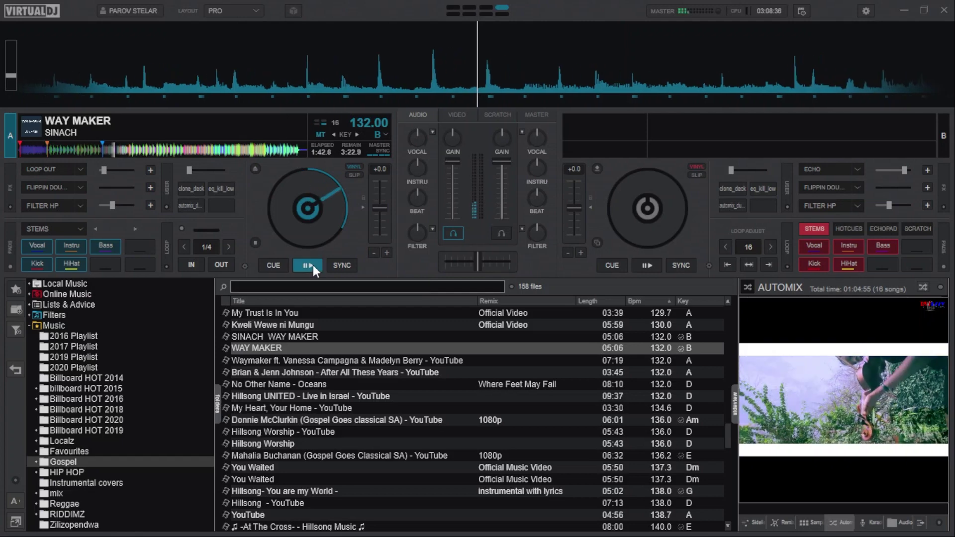
pyautogui.moveTo(416, 135); pyautogui.dragTo(405, 191)
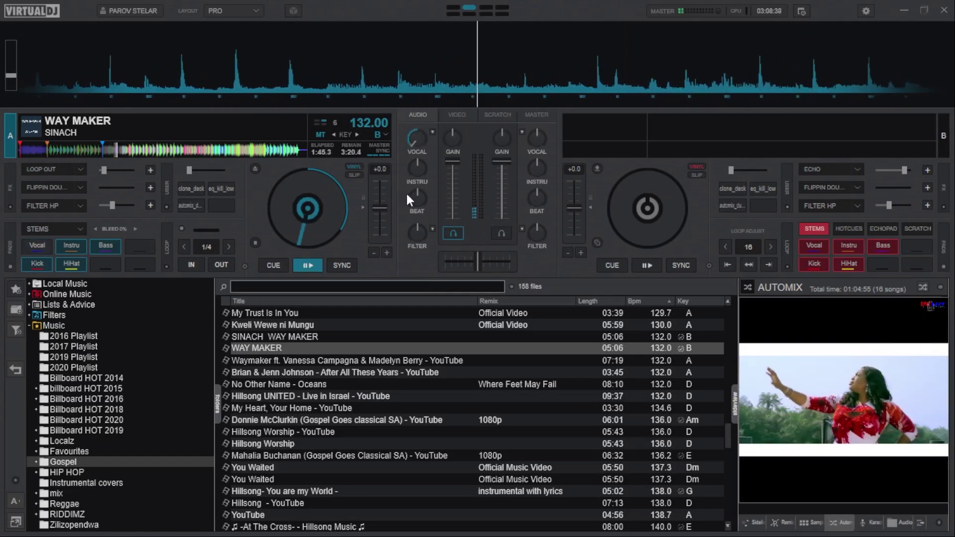
pyautogui.click(311, 266)
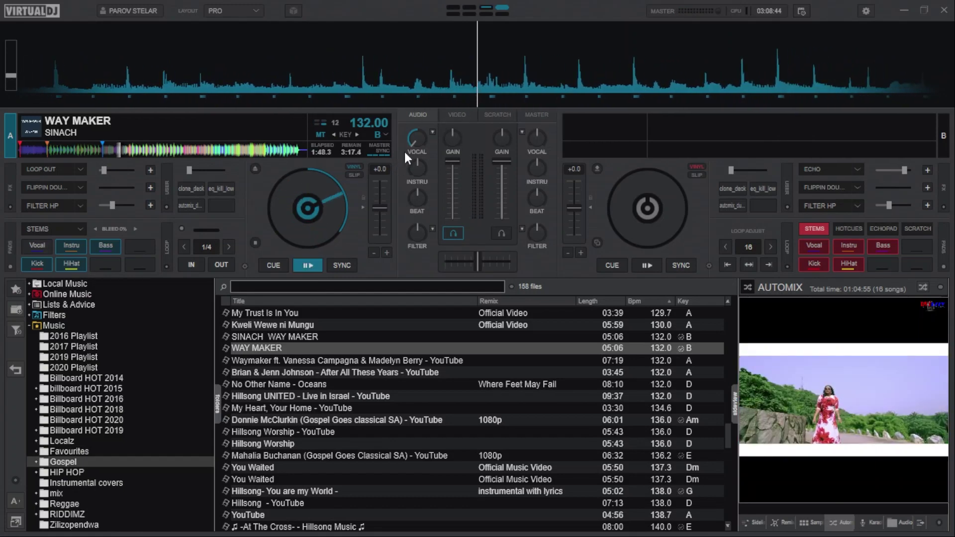
pyautogui.doubleClick(417, 142)
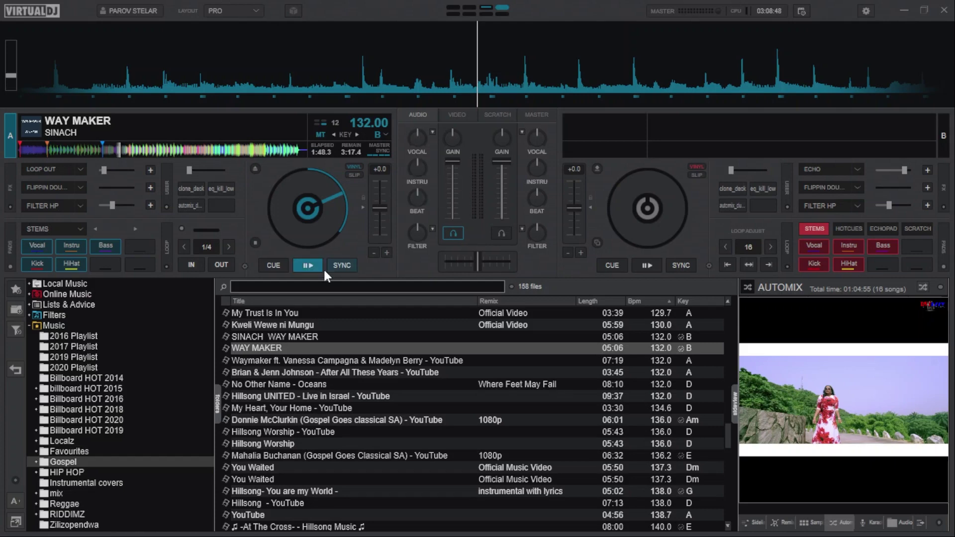
# Step: Play deck A with INSTRU turned all the way down, and pause the track
pyautogui.click(307, 266)
pyautogui.moveTo(413, 163); pyautogui.dragTo(375, 234)
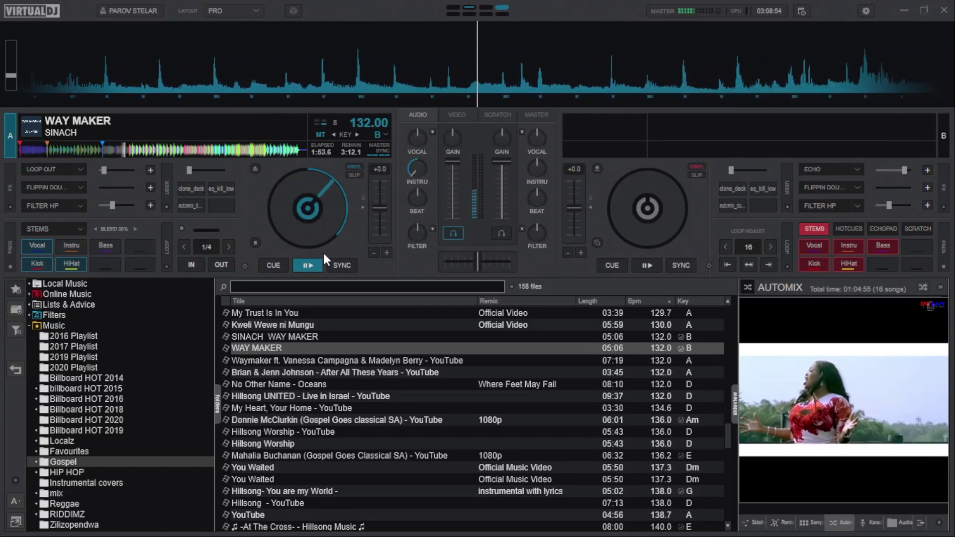
pyautogui.click(306, 265)
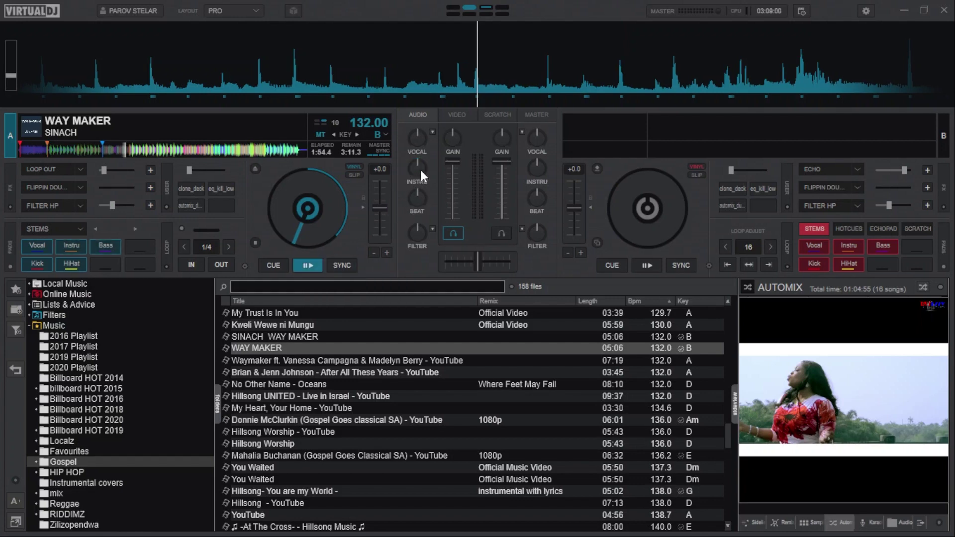
# Step: Play deck A with BEAT turned all the way down, and pause the track
pyautogui.click(308, 265)
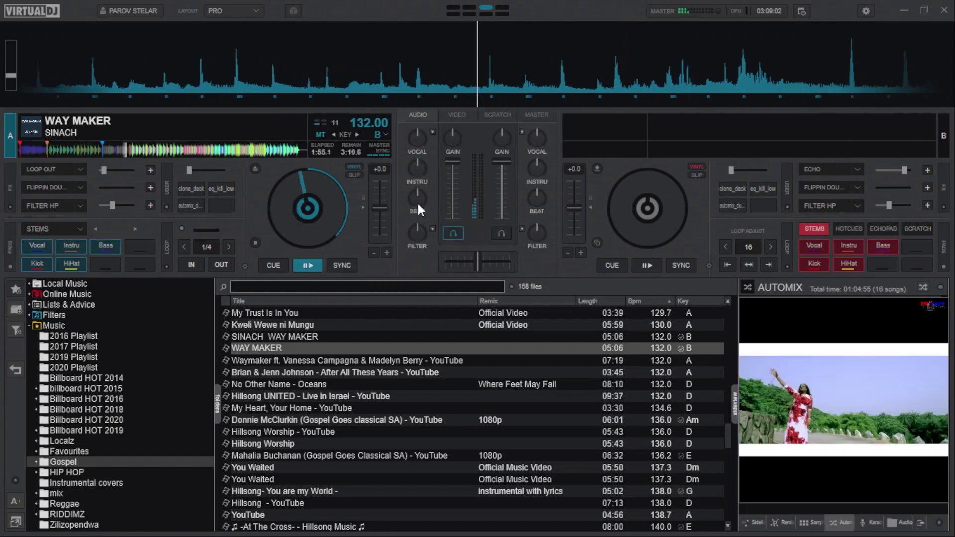
pyautogui.moveTo(413, 193); pyautogui.dragTo(400, 280)
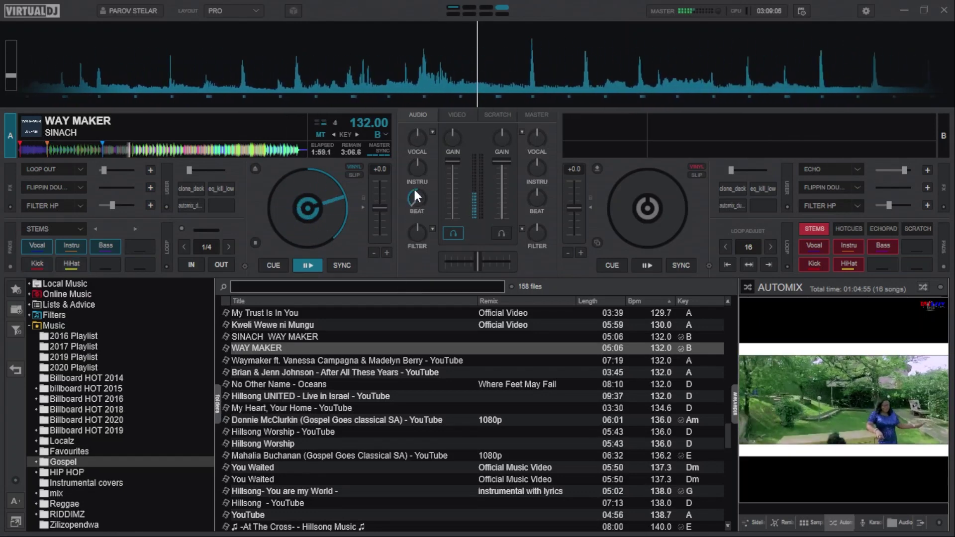
pyautogui.moveTo(414, 142)
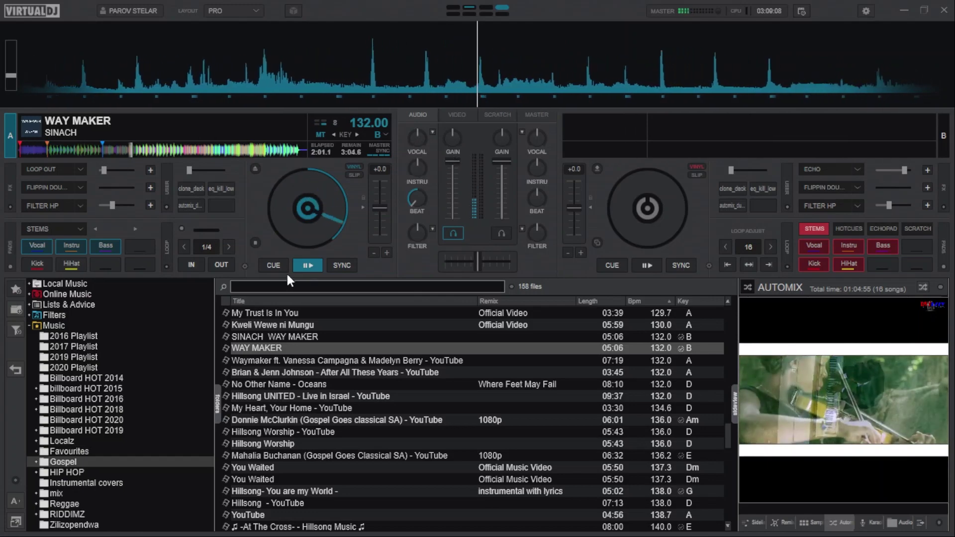
pyautogui.click(307, 265)
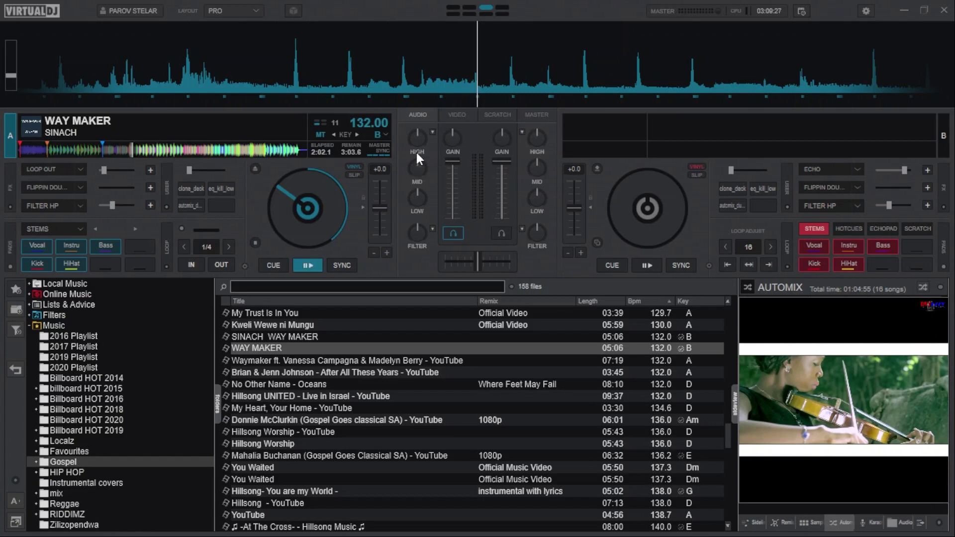
# Step: Switch the mixer's equalizer knobs from HIGH, MID and LOW to the EZRemix controls VOCAL, INSTRU and BEAT
pyautogui.click(416, 149)
pyautogui.click(418, 149)
pyautogui.click(421, 211)
pyautogui.click(427, 213)
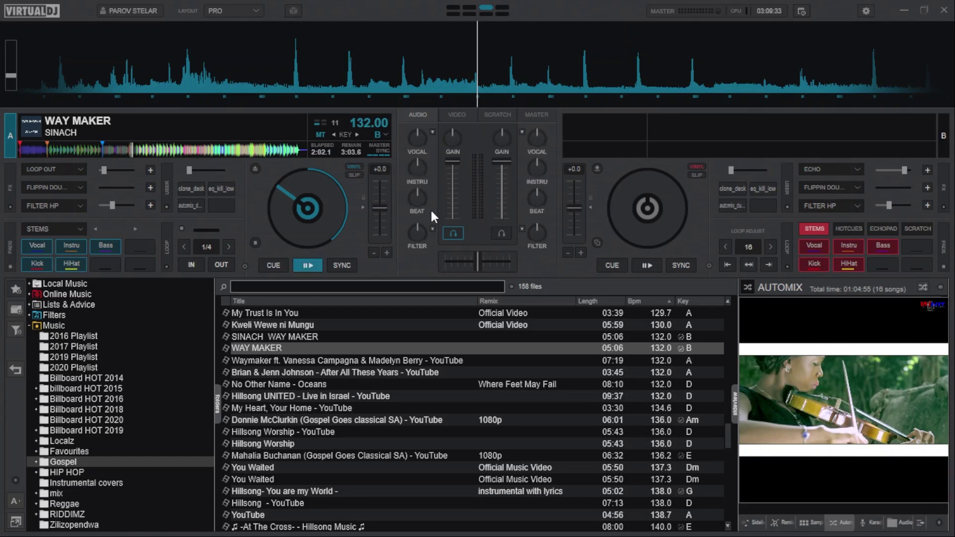
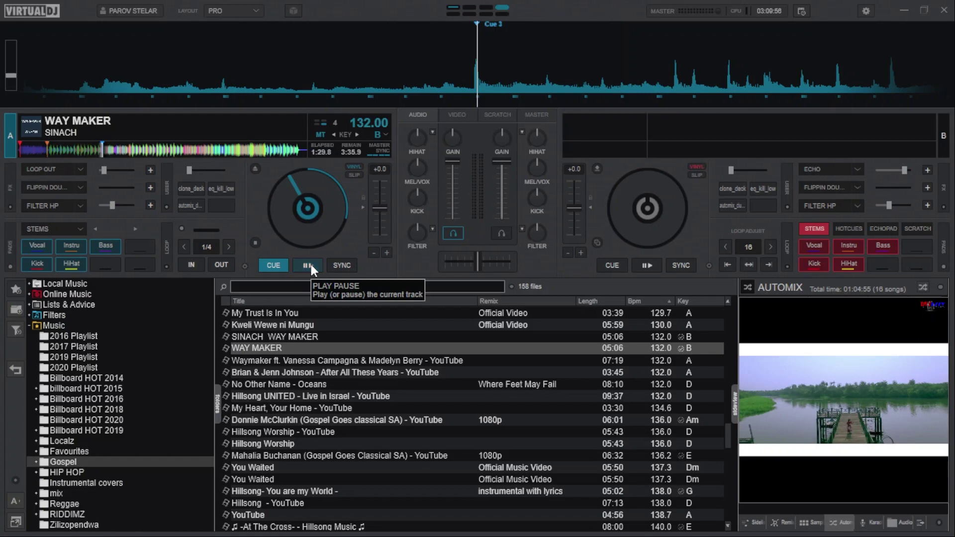
# Step: Play deck A with HIHAT turned all the way up, and pause the track
pyautogui.click(311, 264)
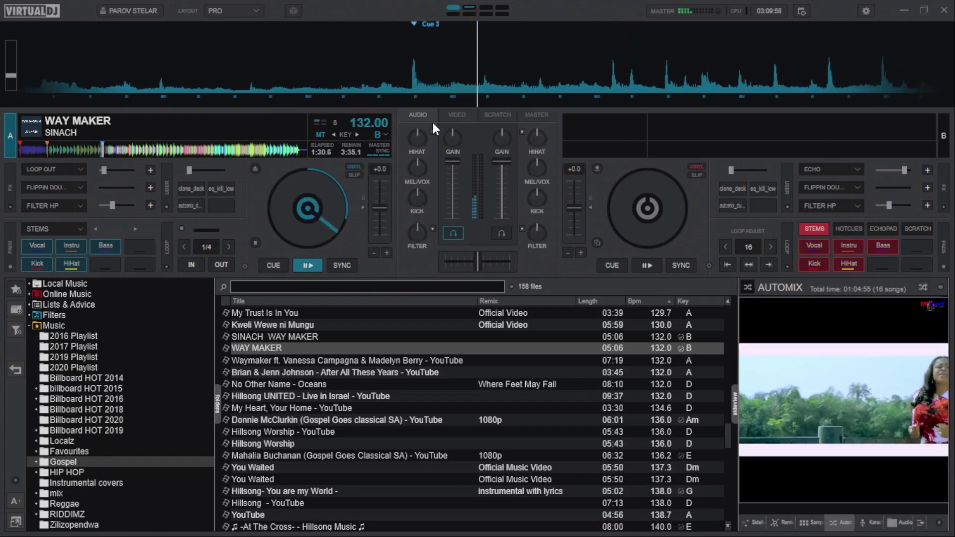
pyautogui.moveTo(417, 141); pyautogui.dragTo(422, 110)
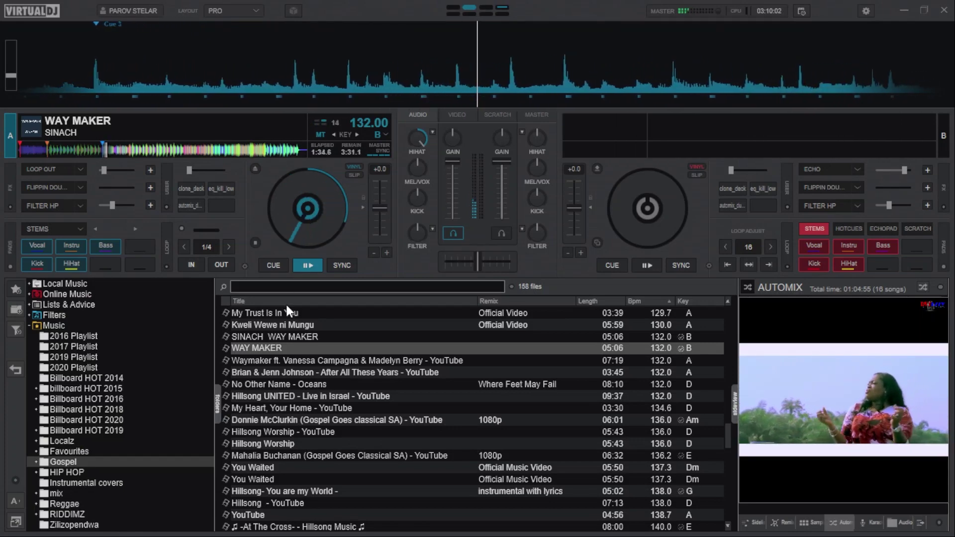
pyautogui.click(309, 264)
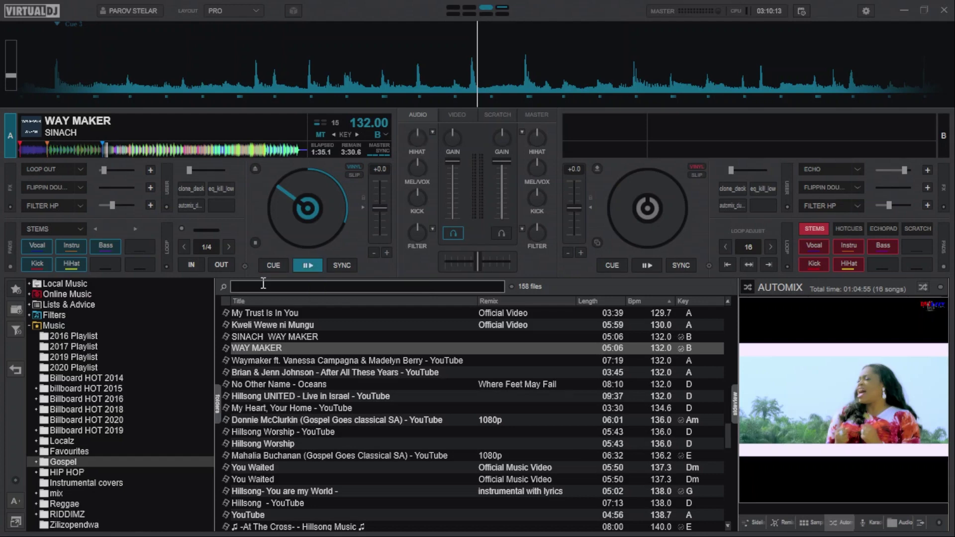
# Step: Play deck A with HIHAT turned all the way down, pause the track, and reset the knob
pyautogui.click(306, 266)
pyautogui.moveTo(419, 139); pyautogui.dragTo(389, 181)
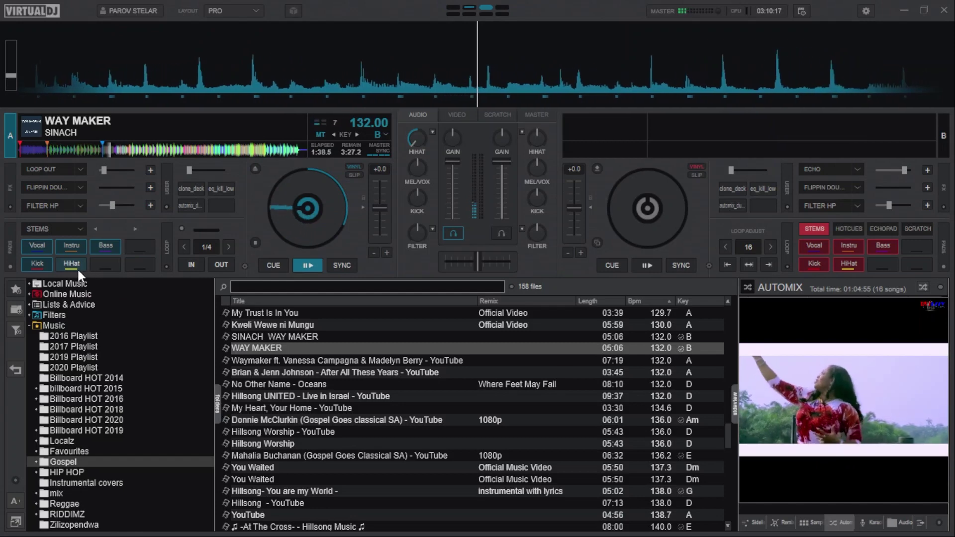
pyautogui.click(307, 266)
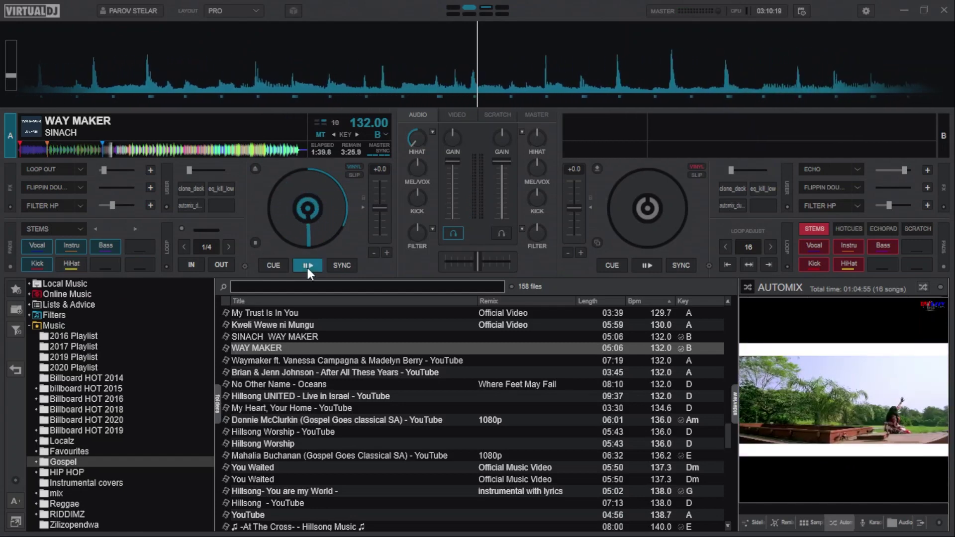
pyautogui.doubleClick(418, 138)
# Step: Turn deck A's MEL/VOX knob all the way down and raise it gradually back to its center position
pyautogui.moveTo(416, 162); pyautogui.dragTo(401, 229)
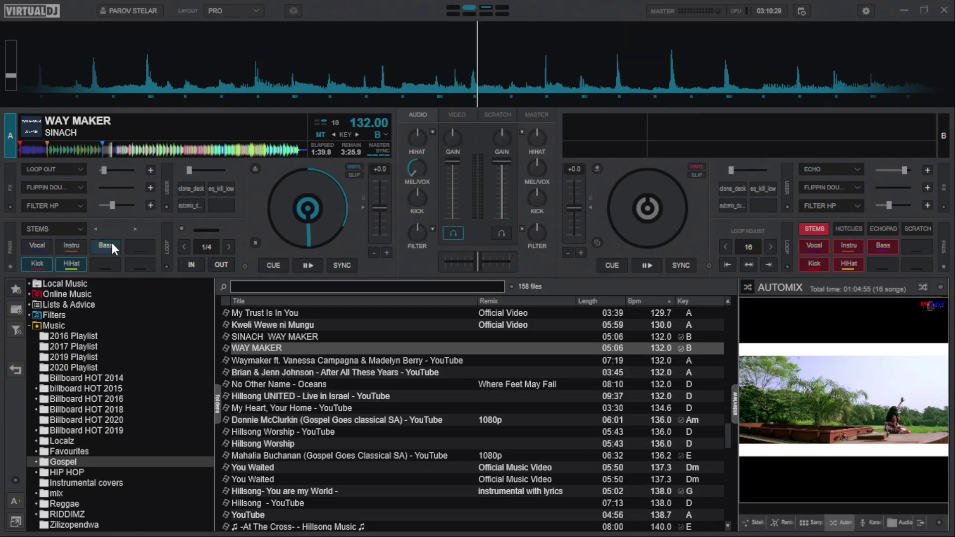
pyautogui.moveTo(413, 174); pyautogui.dragTo(411, 162)
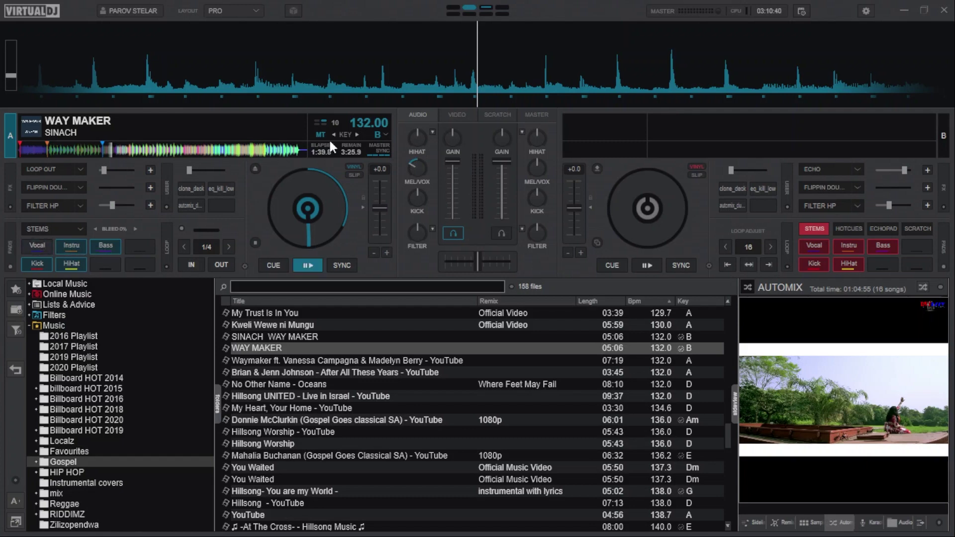
pyautogui.moveTo(412, 164)
pyautogui.mouseDown()
pyautogui.moveTo(422, 152)
pyautogui.moveTo(412, 156)
pyautogui.mouseUp()
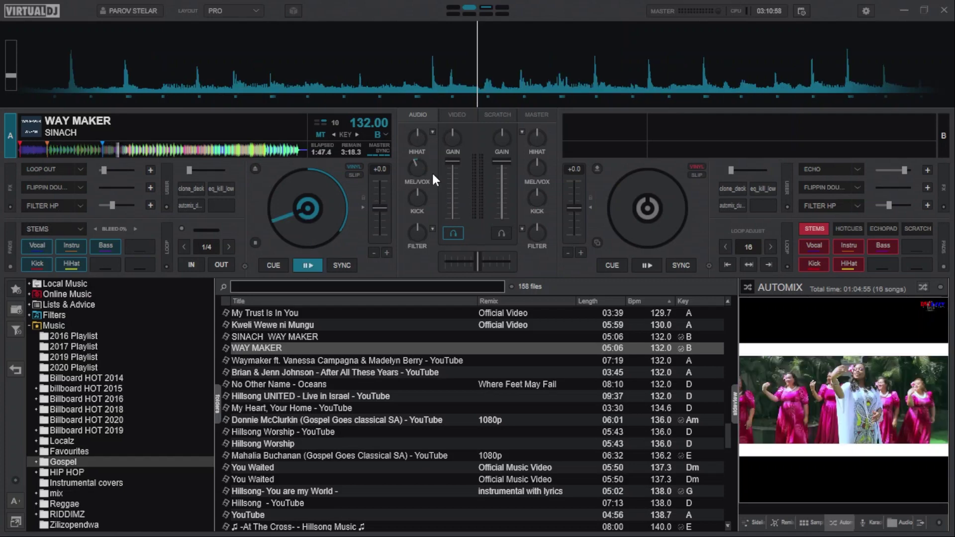
pyautogui.moveTo(432, 178); pyautogui.dragTo(421, 173)
# Step: Play deck A with MEL/VOX turned all the way down, pause the track, and reset the knob
pyautogui.click(304, 260)
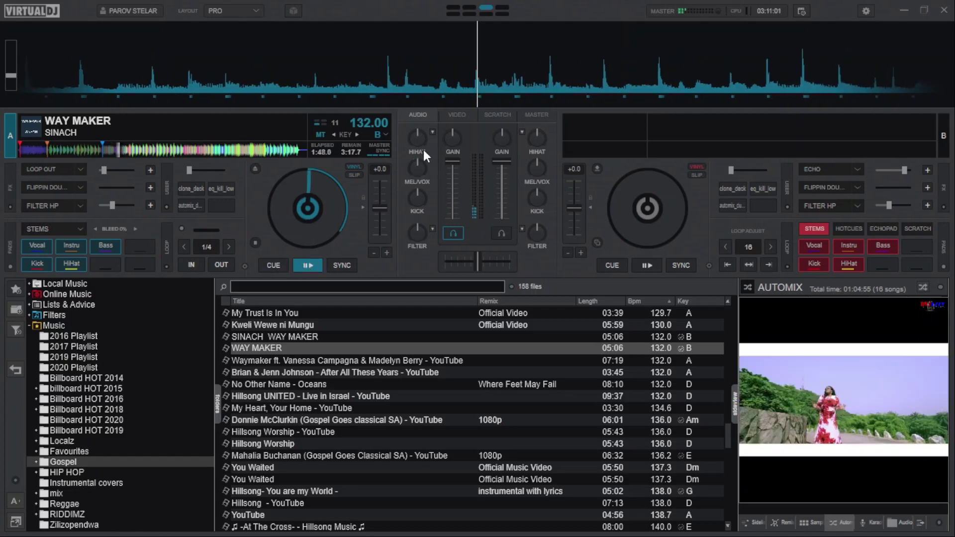
pyautogui.moveTo(416, 159); pyautogui.dragTo(410, 213)
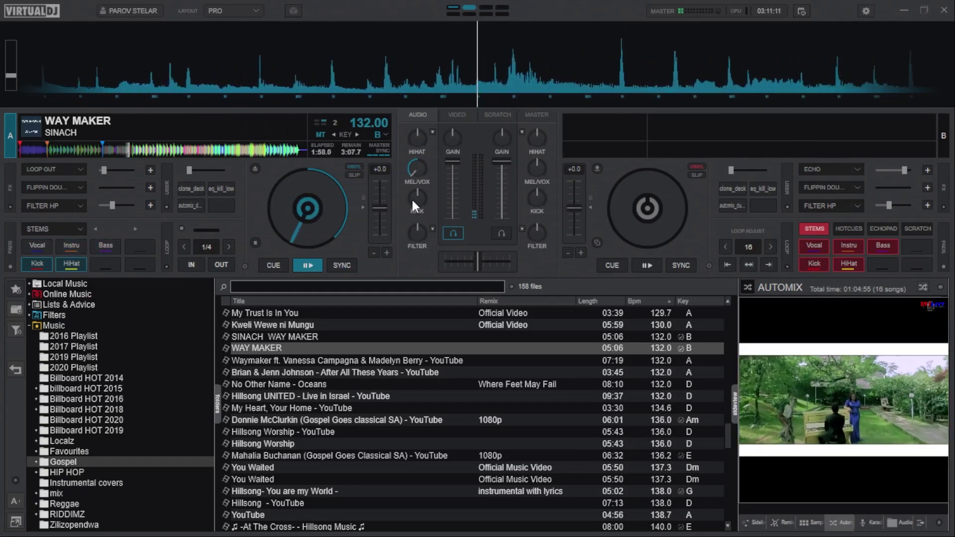
pyautogui.click(310, 265)
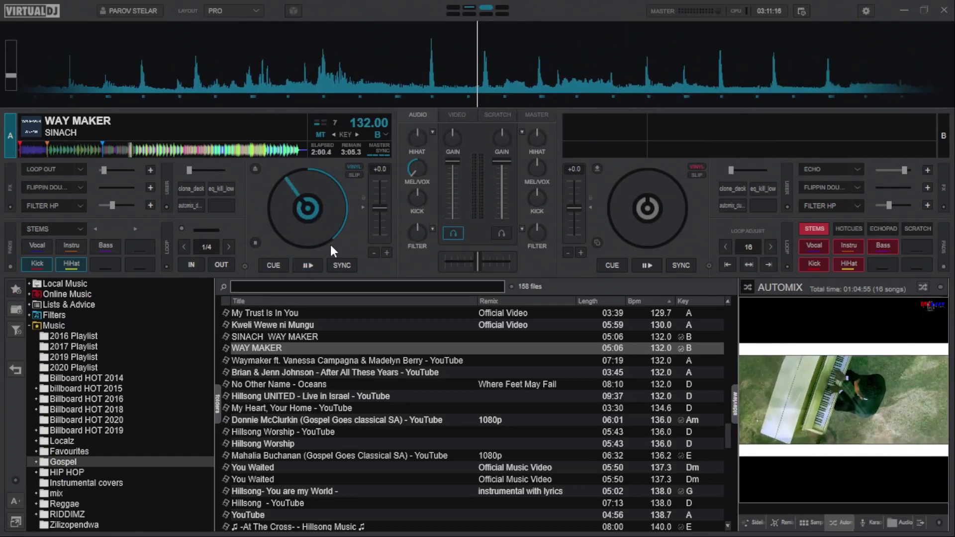
pyautogui.doubleClick(416, 168)
# Step: Play deck A with MEL/VOX turned all the way up, and pause the track
pyautogui.click(315, 265)
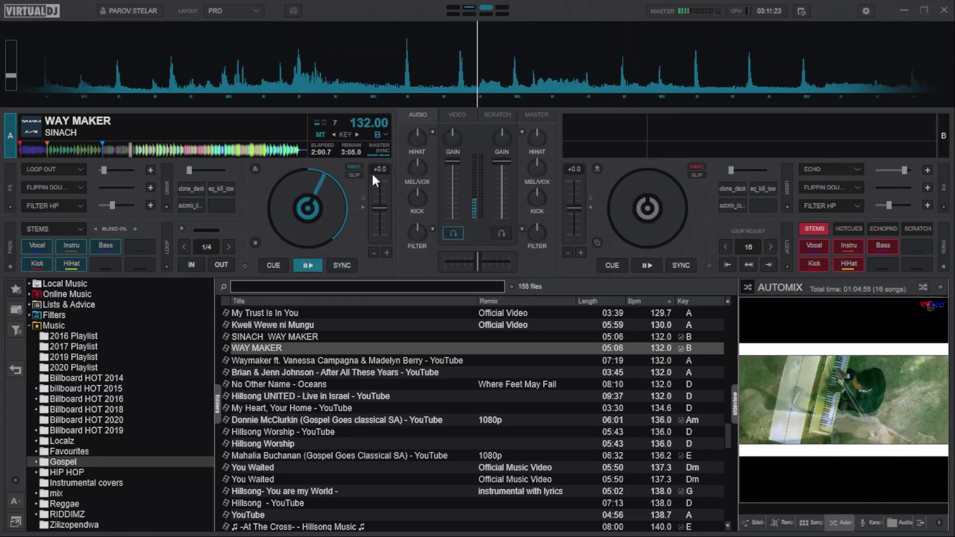
pyautogui.moveTo(417, 167); pyautogui.dragTo(423, 151)
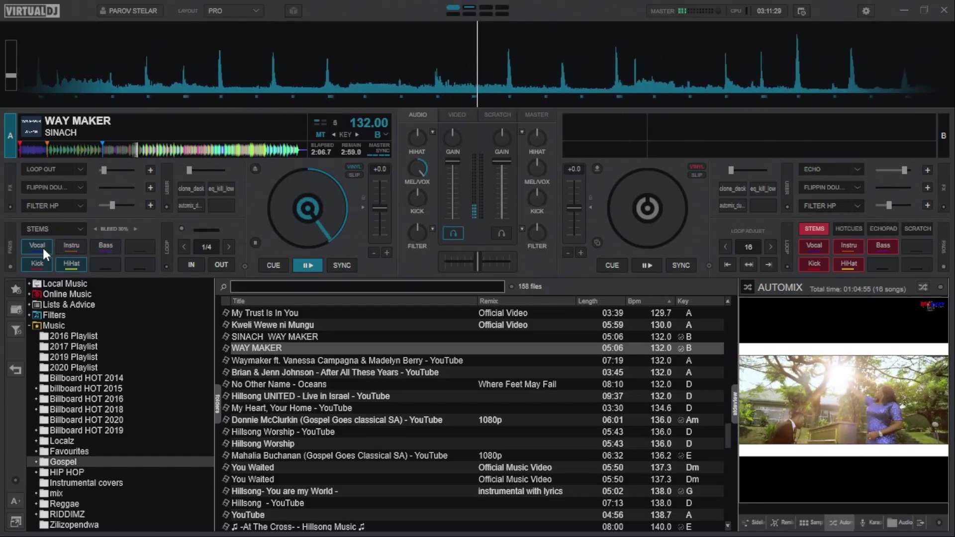
pyautogui.click(76, 246)
pyautogui.click(85, 247)
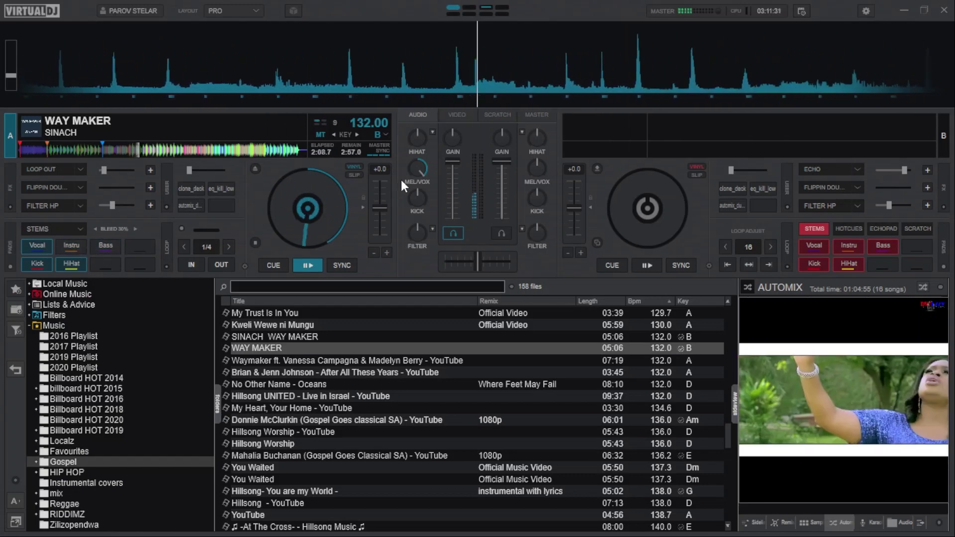
pyautogui.click(307, 265)
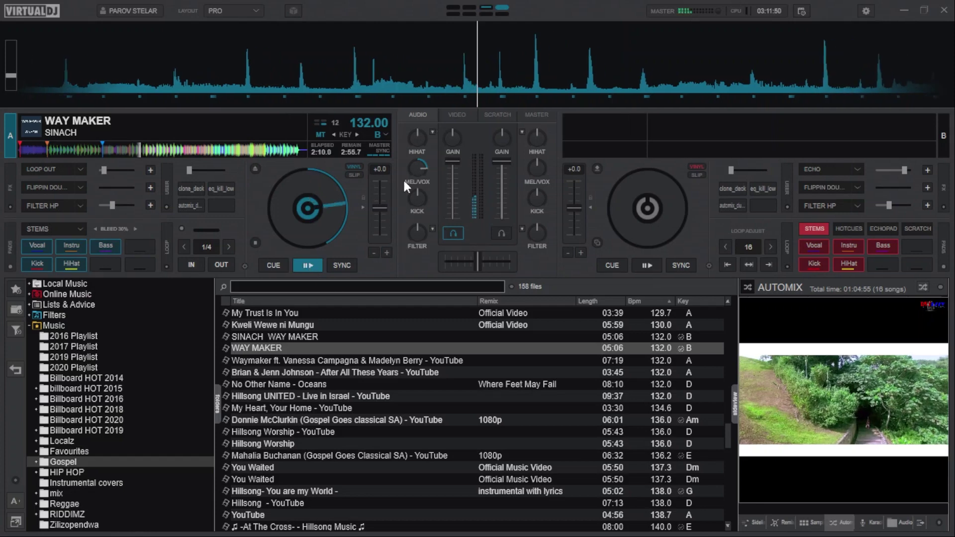
# Step: Raise deck A's MEL/VOX to its maximum again during playback, pause the track, and reset the knob
pyautogui.moveTo(426, 164); pyautogui.dragTo(428, 136)
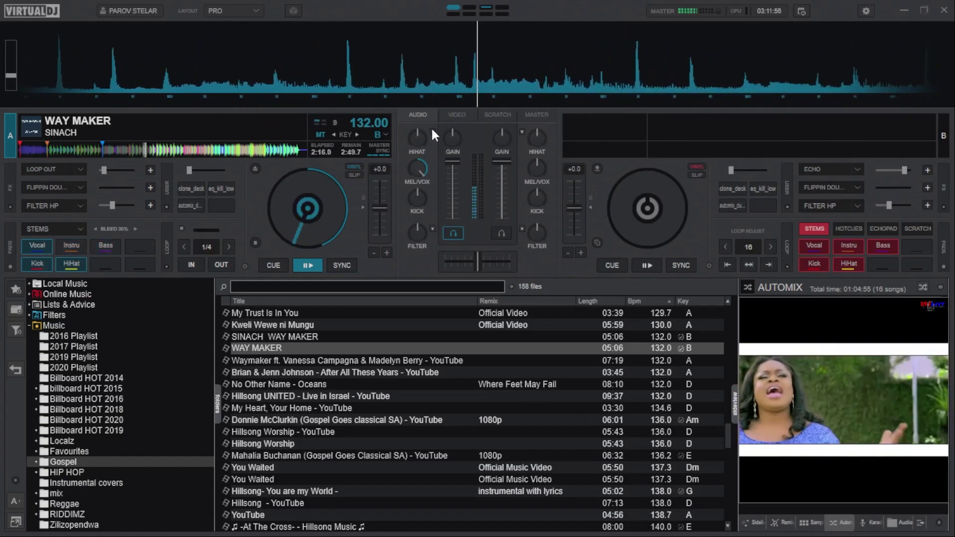
pyautogui.click(305, 266)
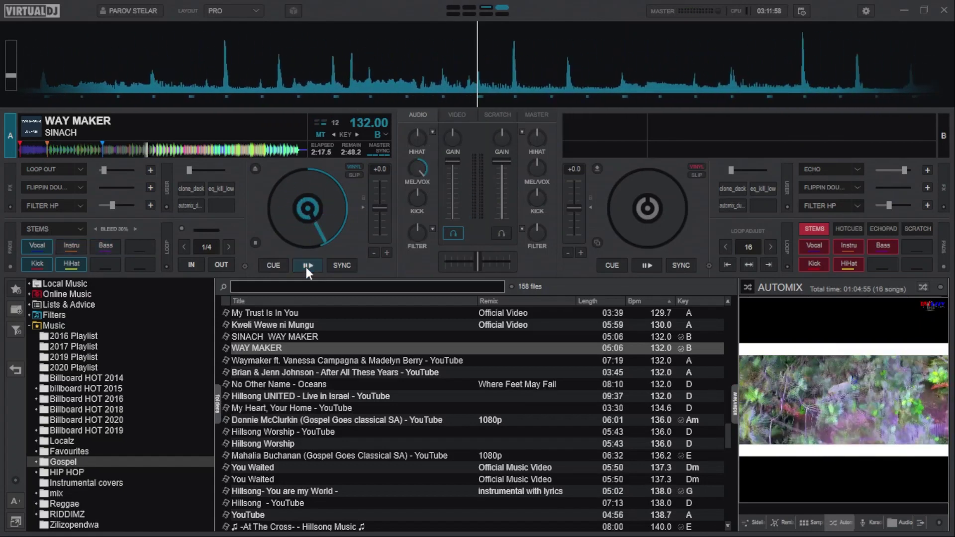
pyautogui.doubleClick(422, 169)
# Step: Play deck A from Cue 3 with KICK turned all the way up and all the way down, pausing after each setting
pyautogui.press('3')
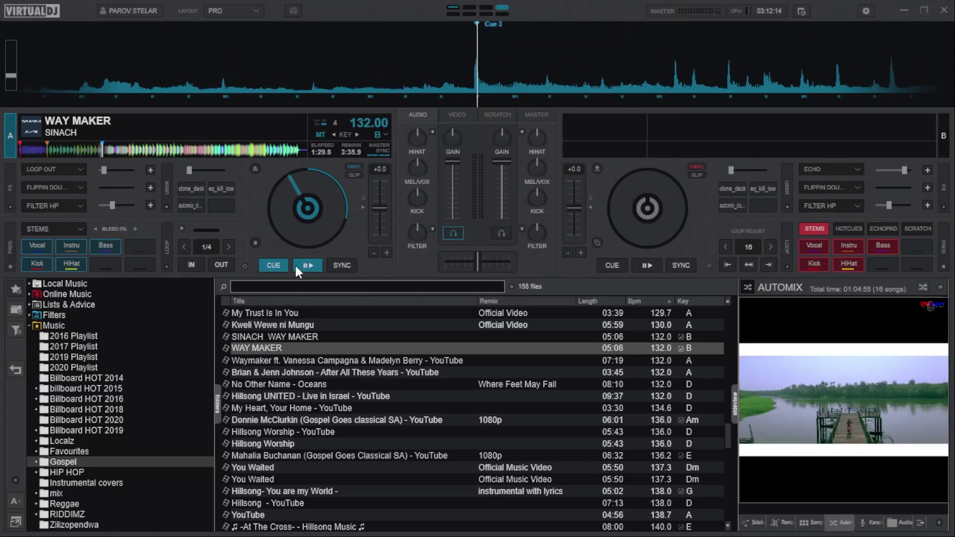
pyautogui.click(306, 266)
pyautogui.moveTo(417, 196); pyautogui.dragTo(439, 134)
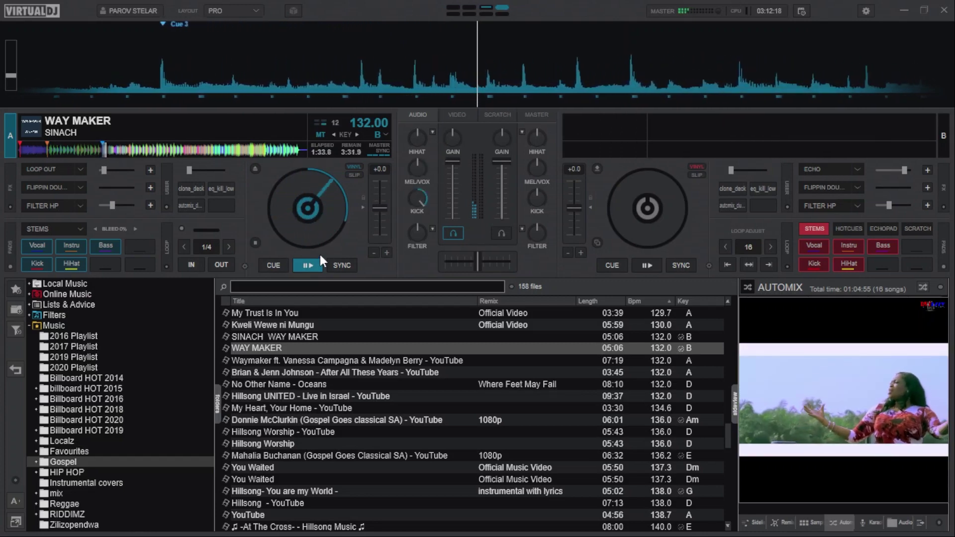
pyautogui.click(312, 266)
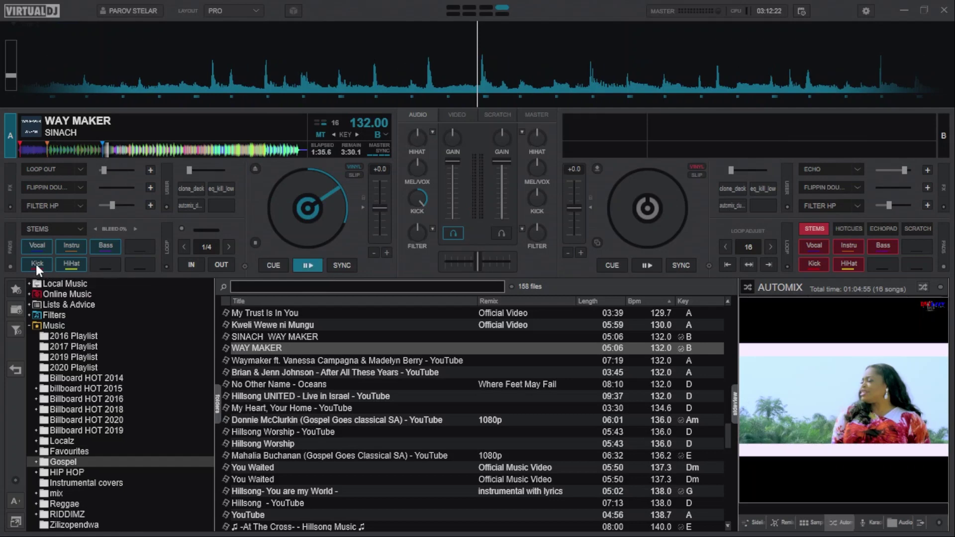
pyautogui.click(307, 268)
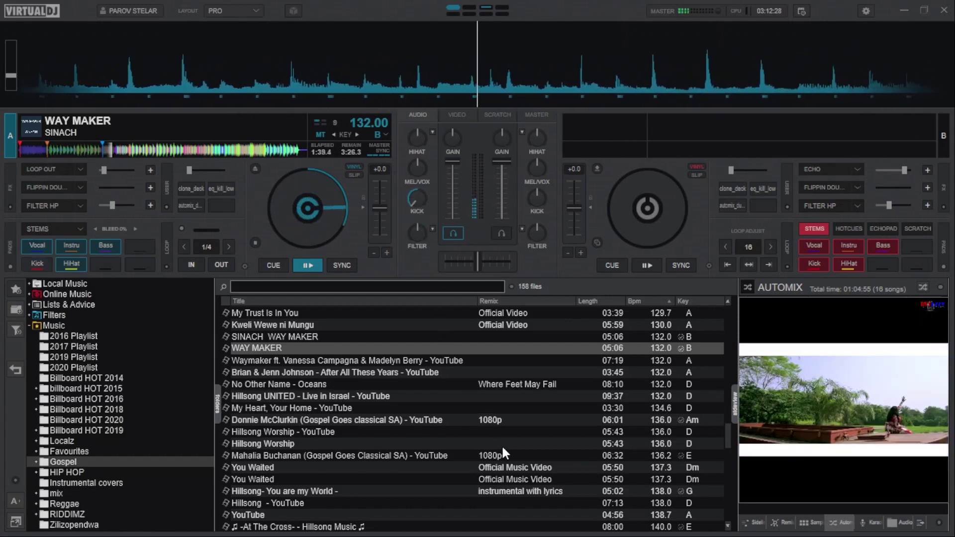
pyautogui.click(314, 265)
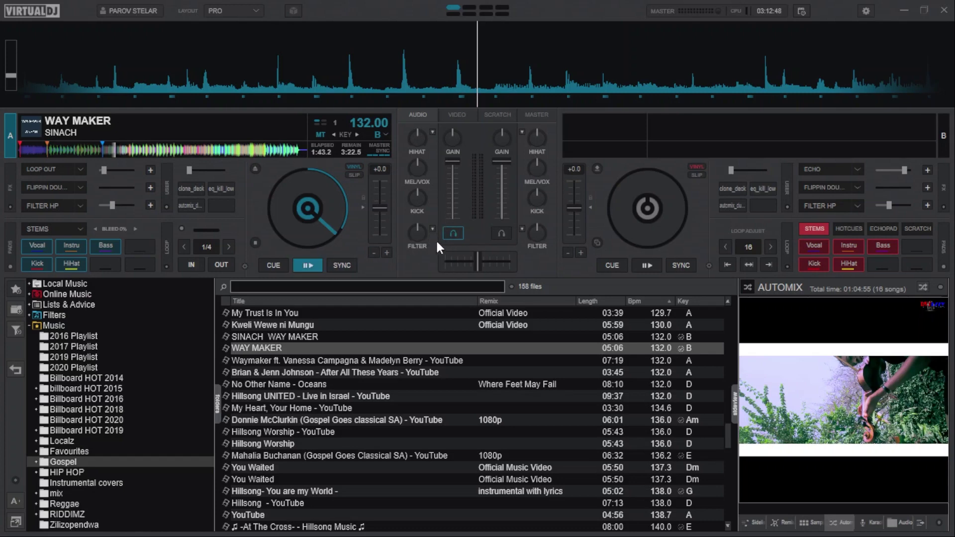
# Step: Play deck A while turning its FILTER knob down
pyautogui.click(305, 266)
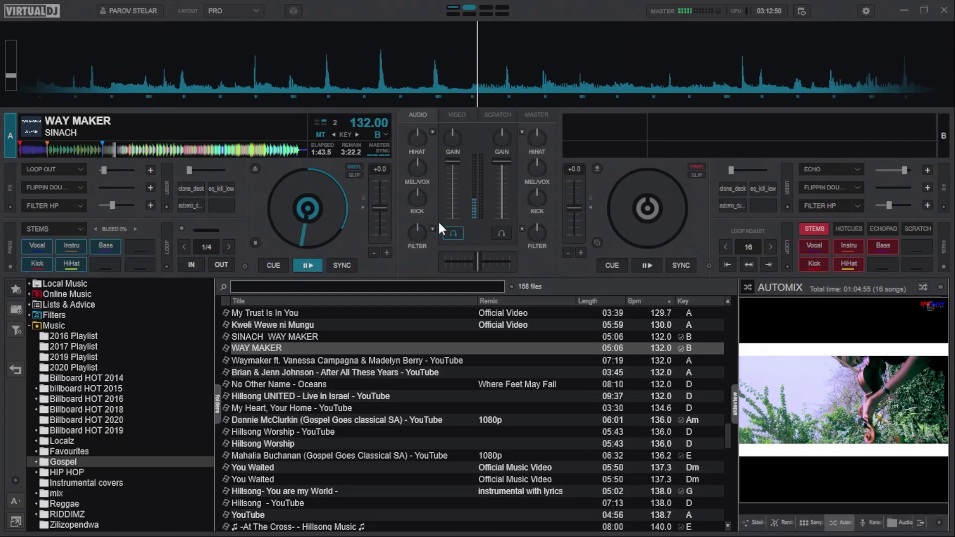
pyautogui.moveTo(418, 234)
pyautogui.mouseDown()
pyautogui.moveTo(425, 185)
pyautogui.moveTo(428, 246)
pyautogui.mouseUp()
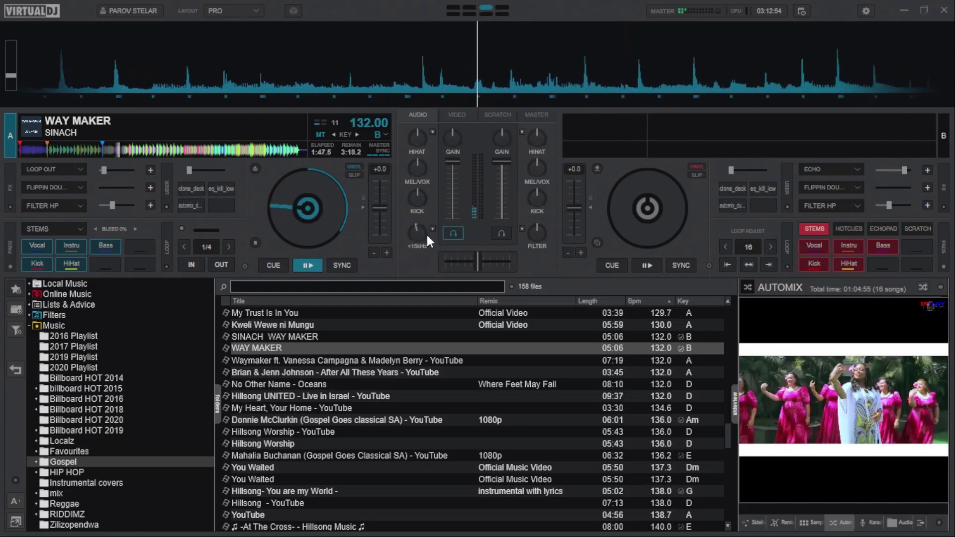
# Step: Assign the Vocals color effect to deck A's filter knob, and sweep the knob up and back down
pyautogui.click(433, 228)
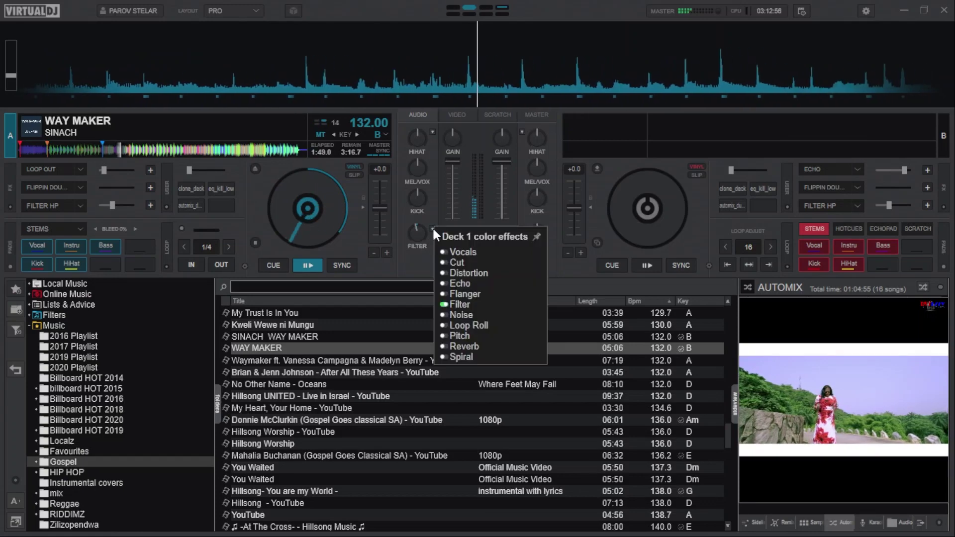
pyautogui.click(458, 252)
pyautogui.moveTo(421, 234); pyautogui.dragTo(436, 135)
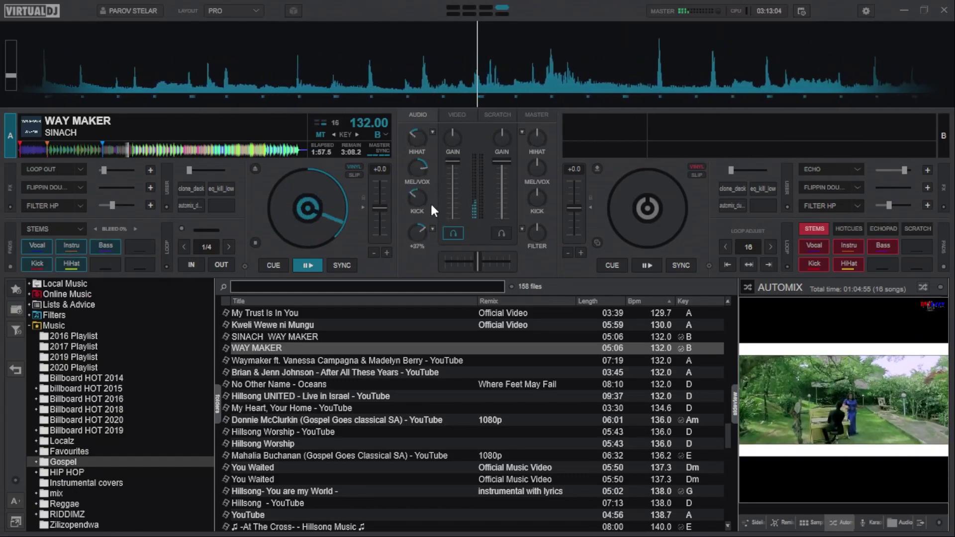
pyautogui.moveTo(433, 149); pyautogui.dragTo(450, 172)
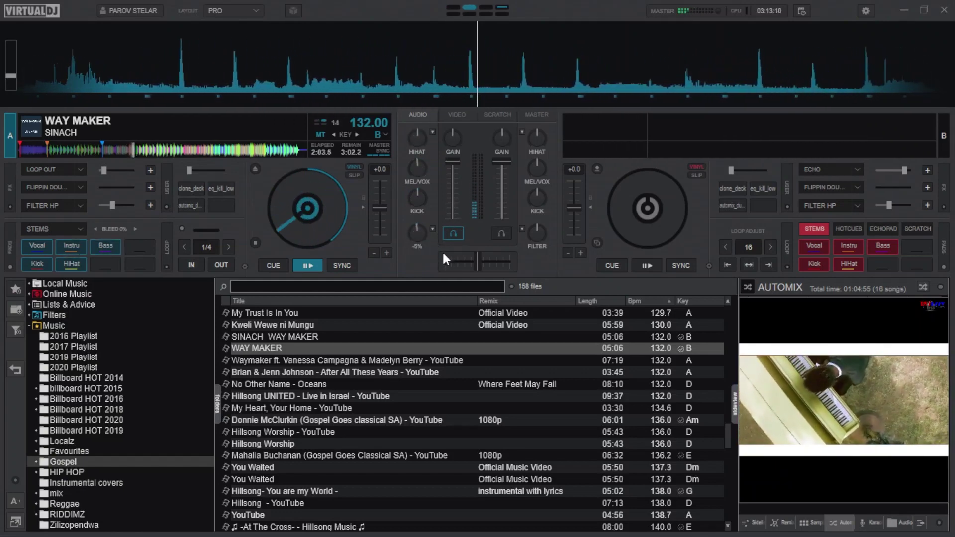
# Step: Set deck A's color effect back to Filter and pause the track
pyautogui.click(432, 229)
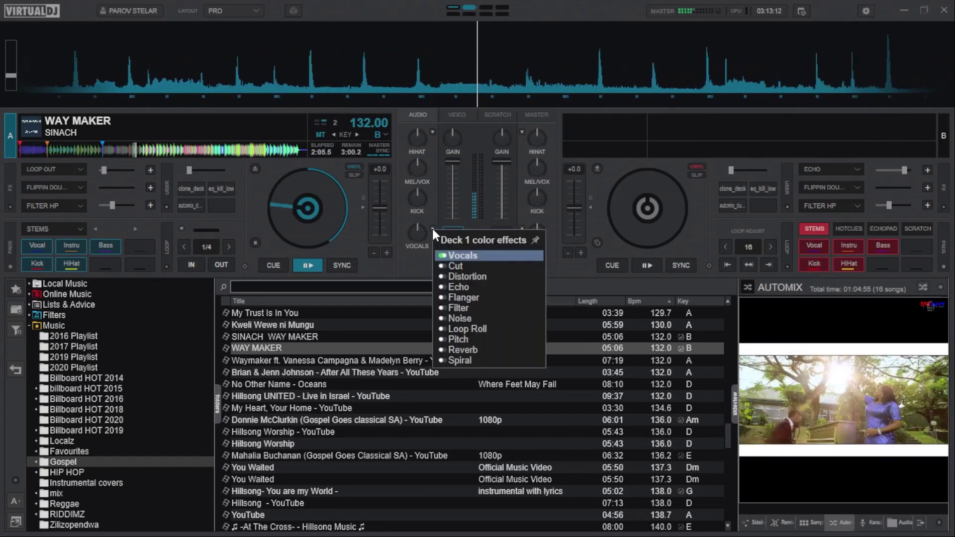
pyautogui.click(461, 308)
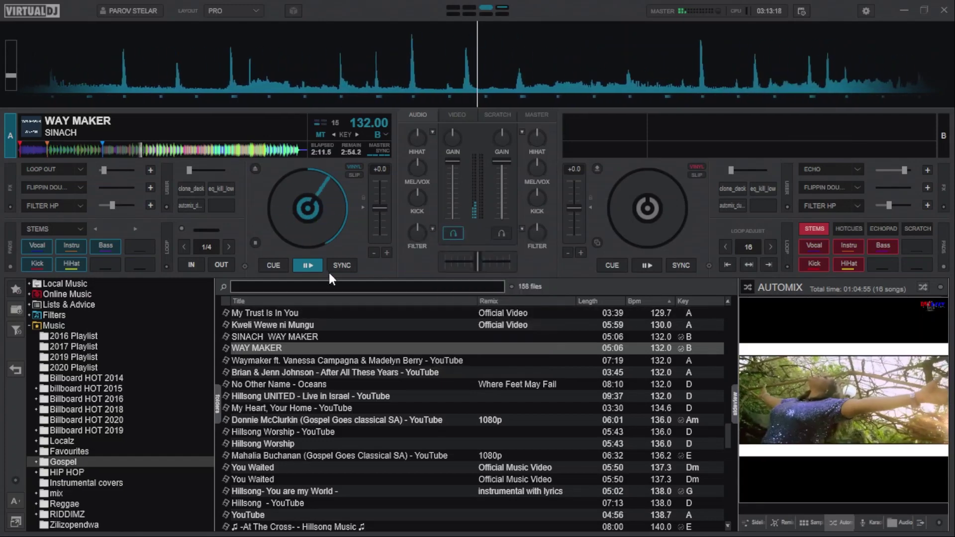
pyautogui.click(309, 266)
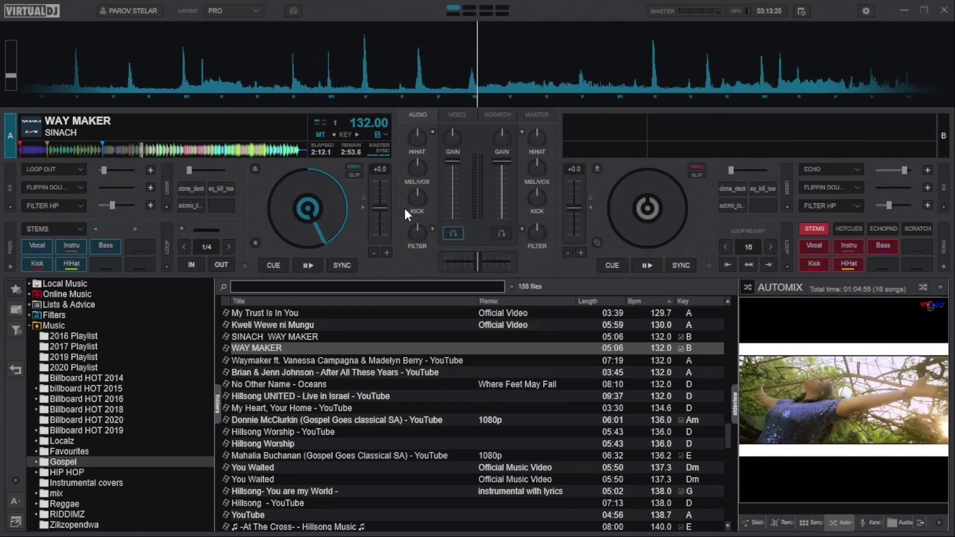